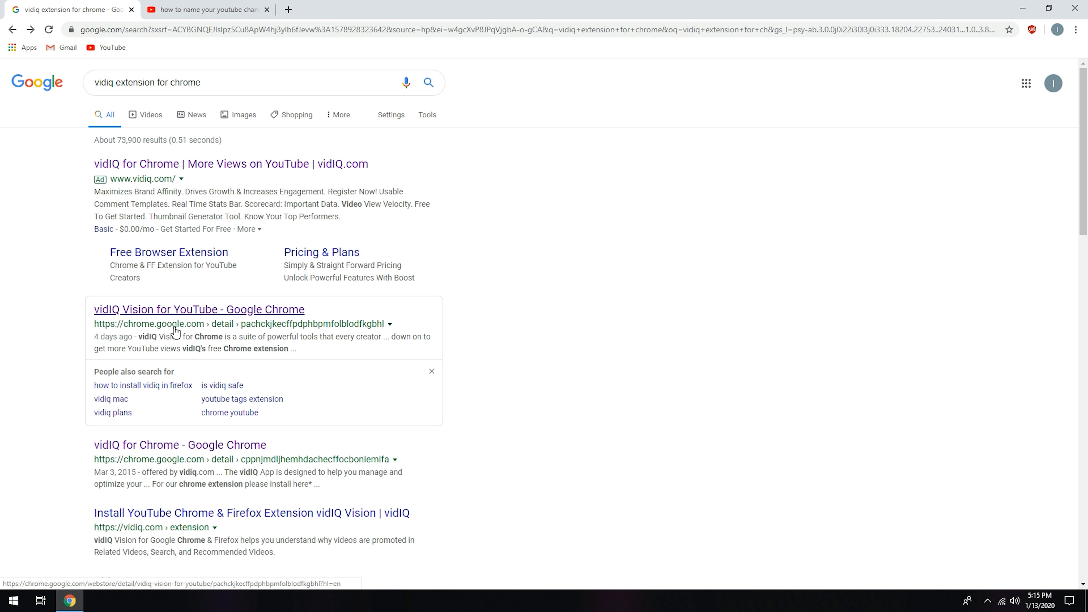
Step: Open the Chrome Web Store page for vidIQ Vision for YouTube from the search results and add the extension to Chrome
{"action": "left_click", "coordinate": [207, 312]}
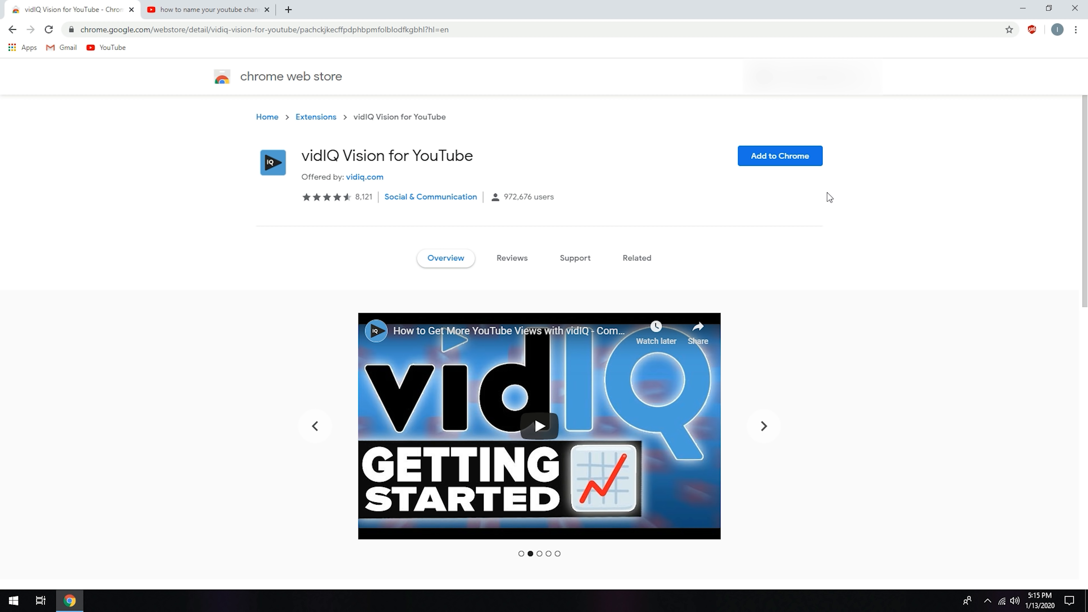
{"action": "scroll", "coordinate": [827, 193], "scroll_direction": "down", "scroll_amount": 10}
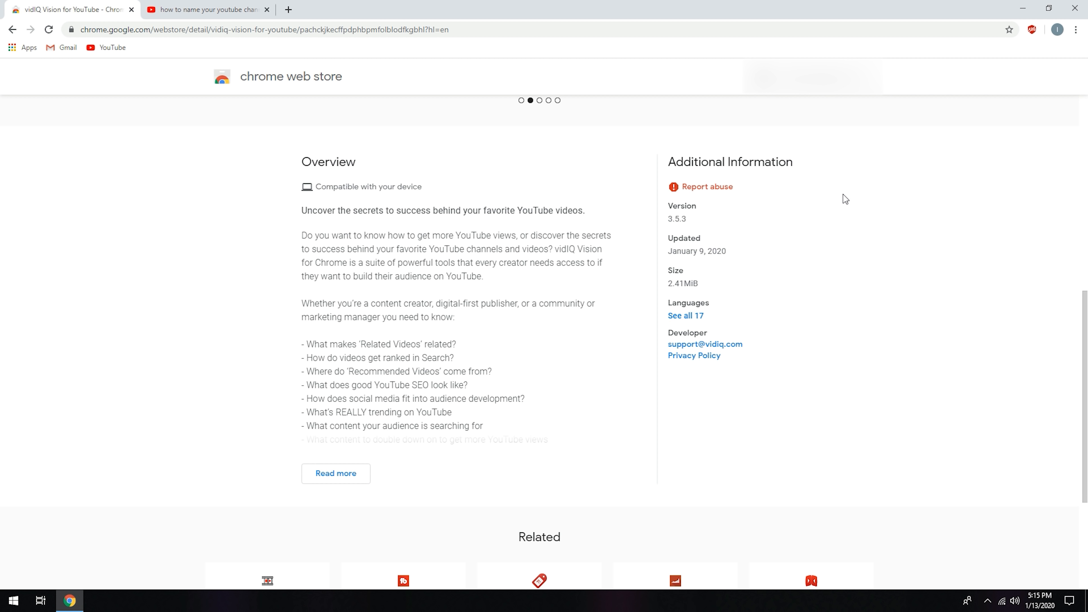
{"action": "scroll", "coordinate": [843, 194], "scroll_direction": "down", "scroll_amount": 1}
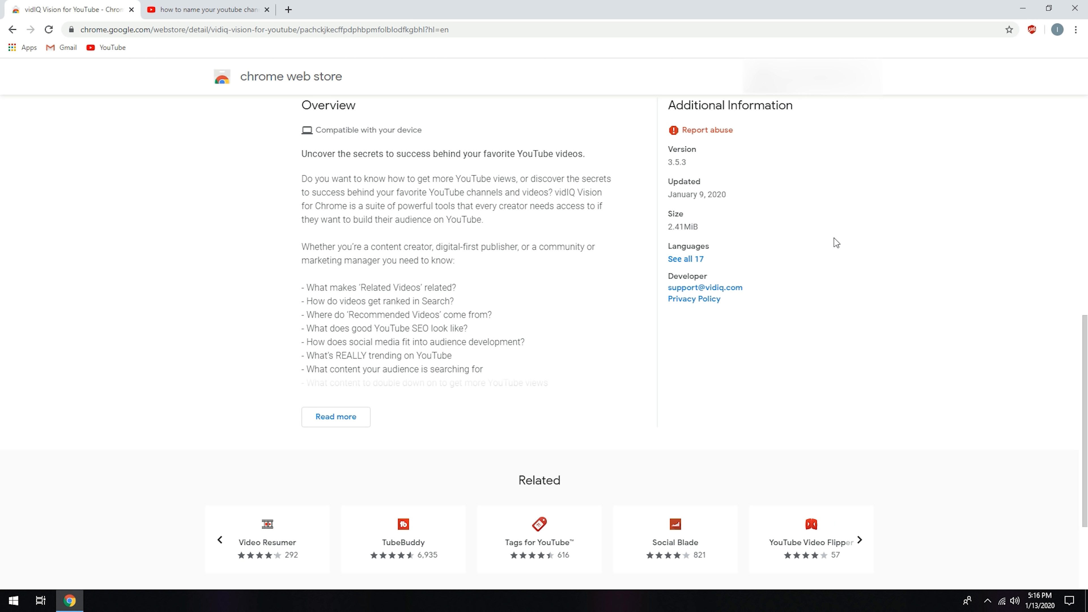
{"action": "scroll", "coordinate": [852, 266], "scroll_direction": "up", "scroll_amount": 10}
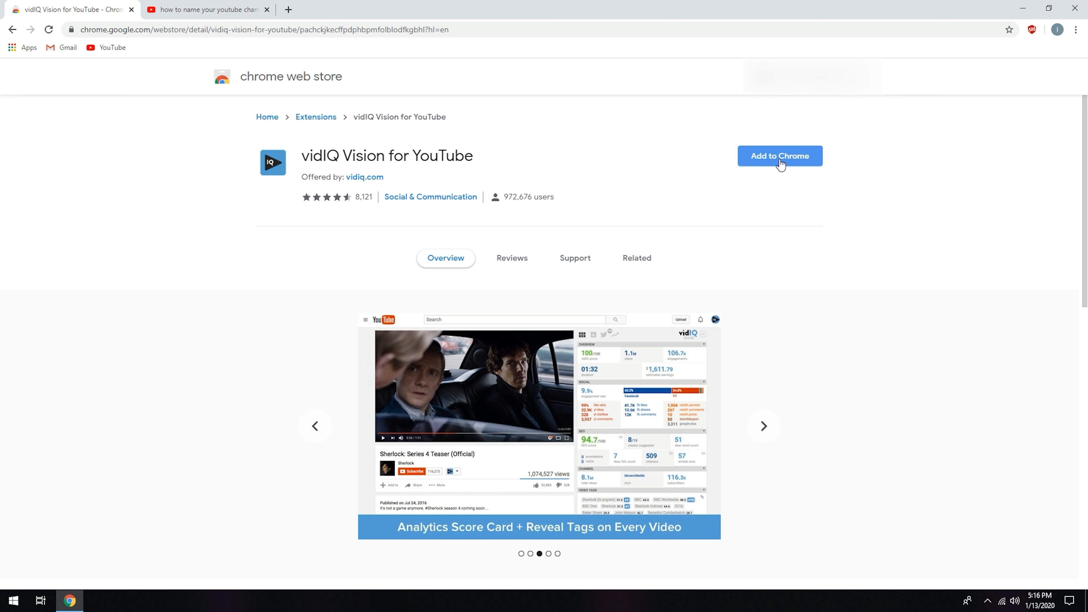
{"action": "left_click", "coordinate": [780, 163]}
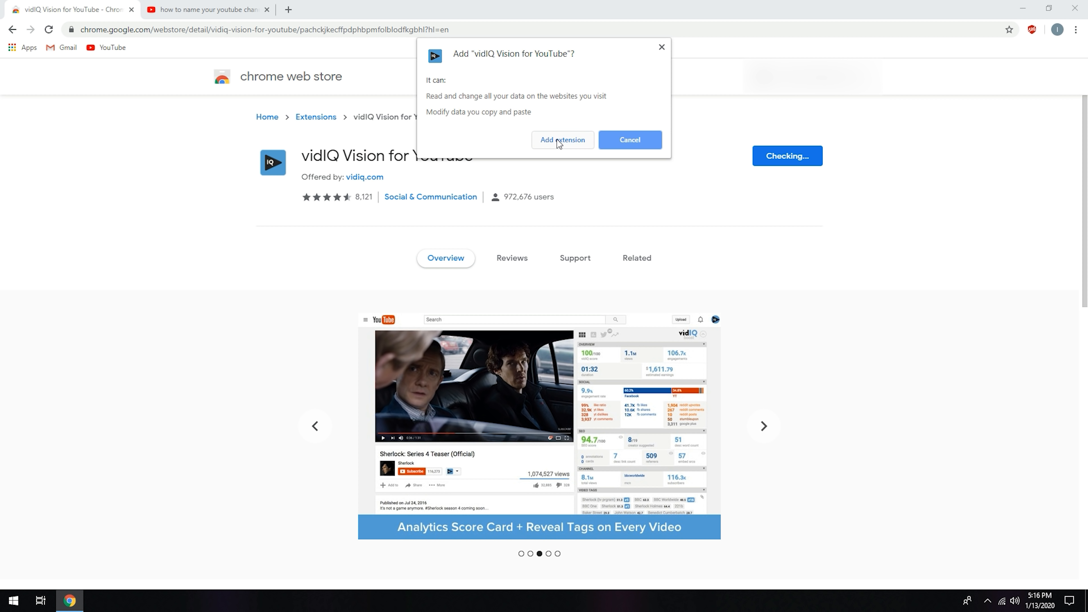
{"action": "left_click", "coordinate": [559, 141]}
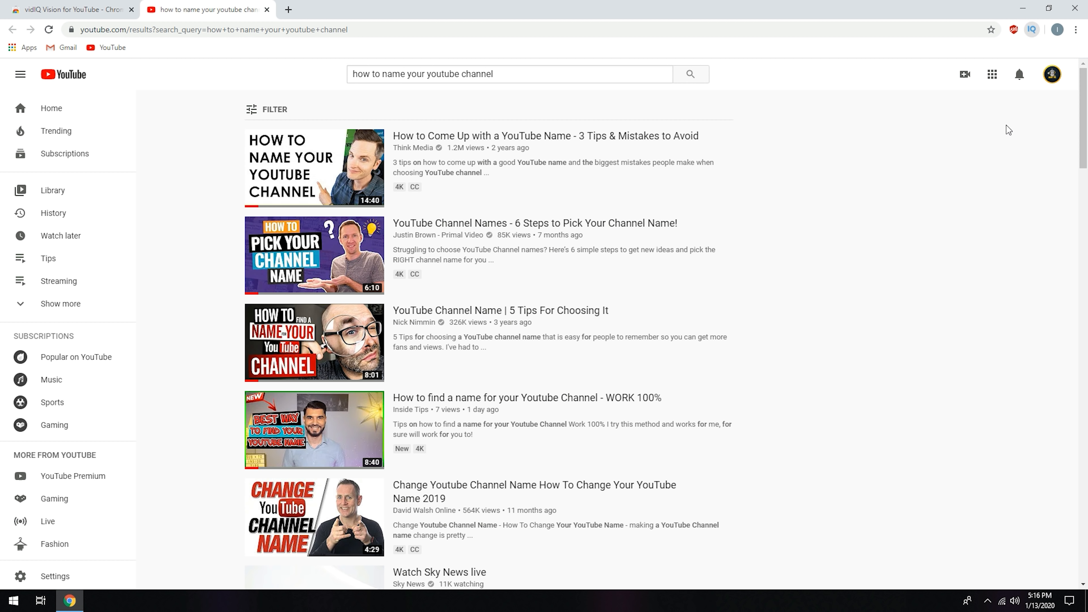
Step: Log in to the vidIQ extension with the account e-mail and password, and close its popup
{"action": "left_click", "coordinate": [1031, 30]}
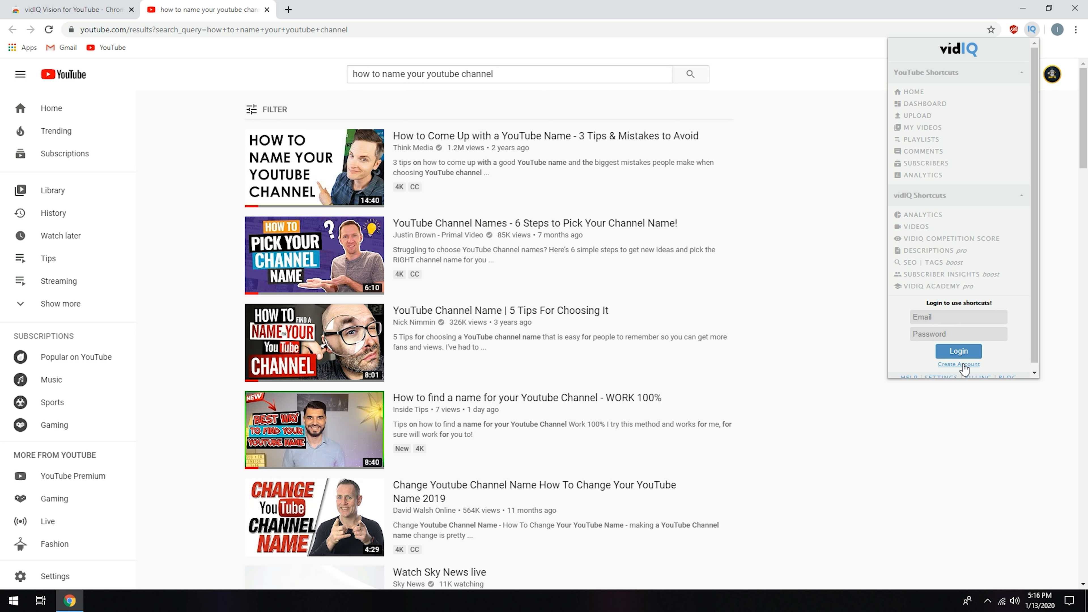
{"action": "left_click", "coordinate": [952, 319]}
{"action": "left_click", "coordinate": [949, 339]}
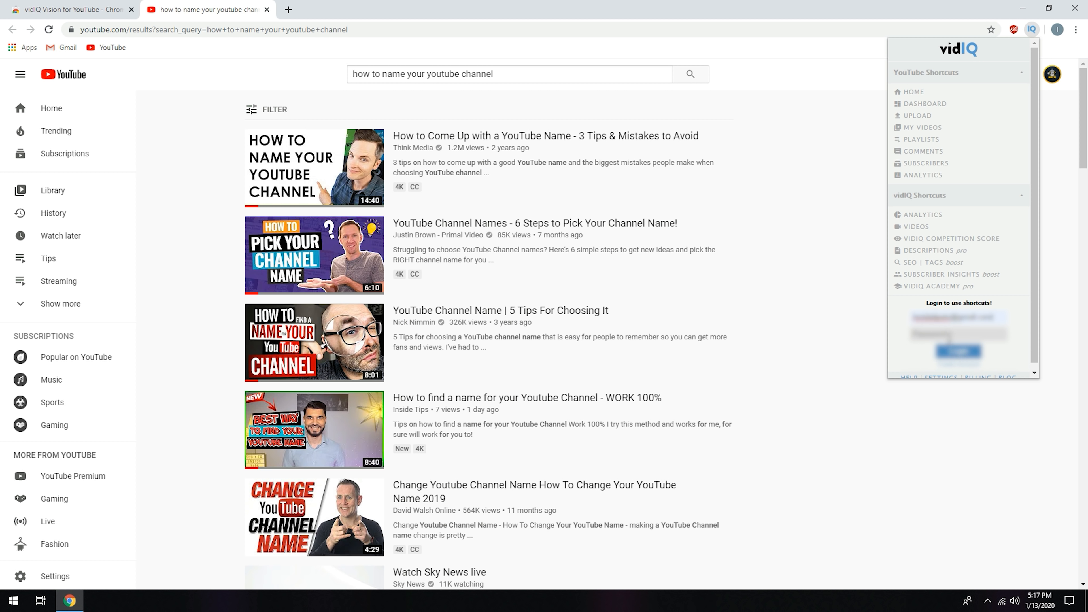
{"action": "type", "text": "••••"}
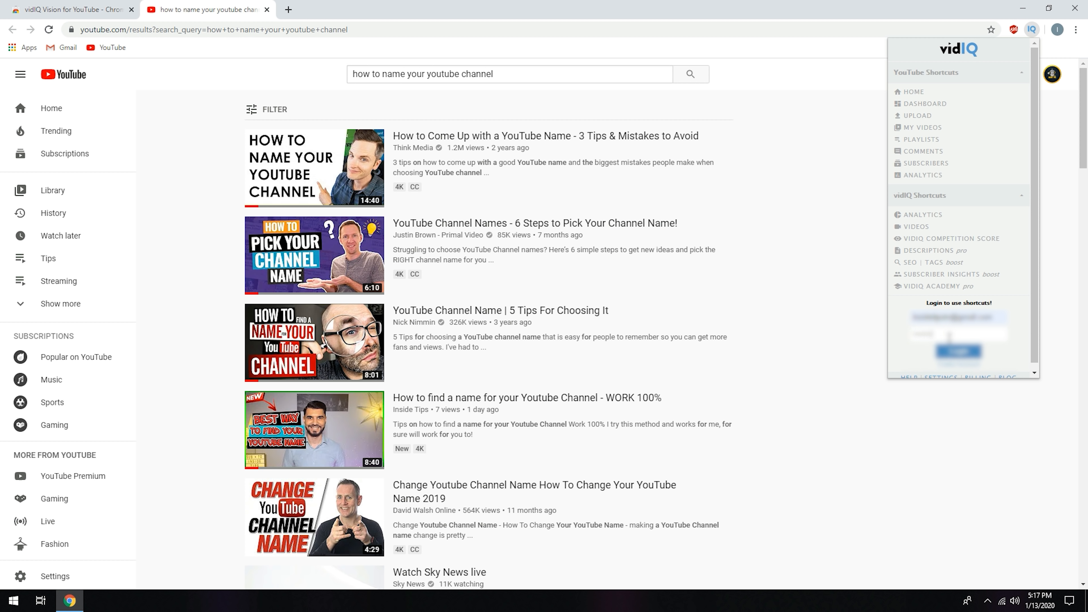
{"action": "key", "text": "Return"}
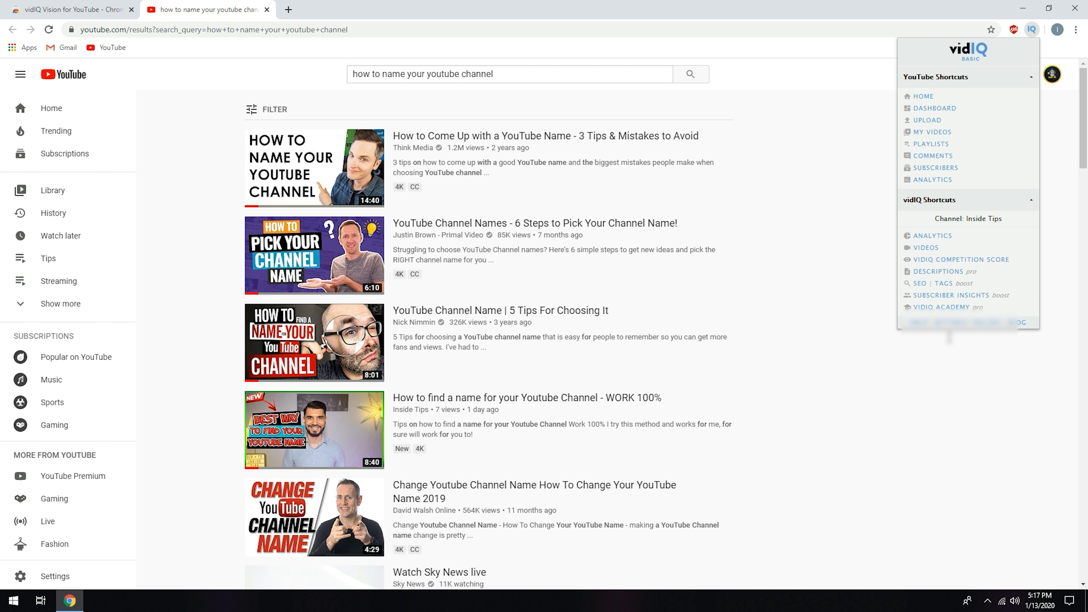
{"action": "left_click", "coordinate": [750, 243]}
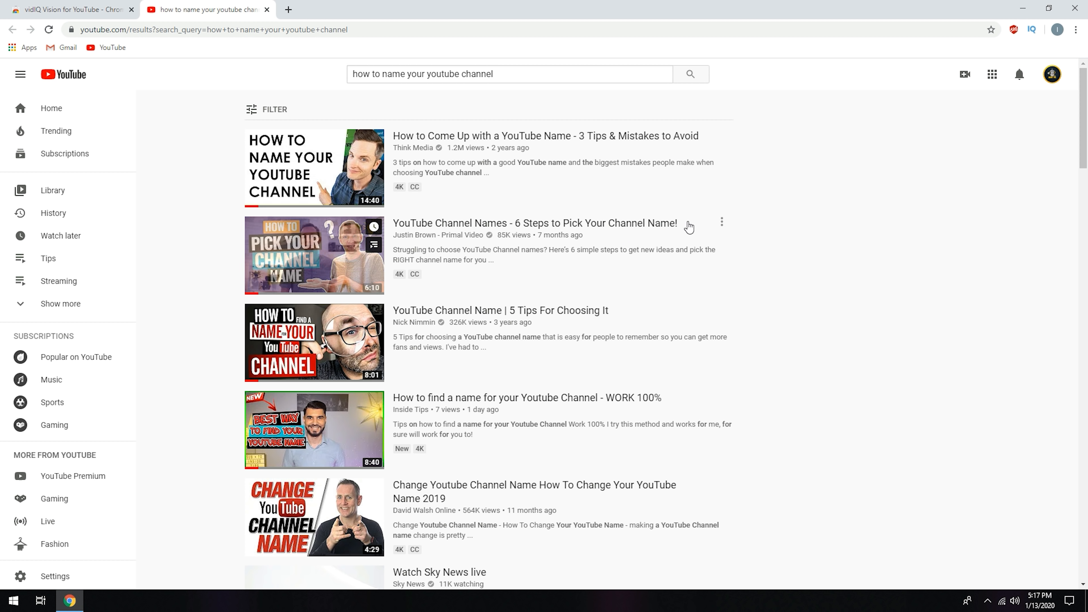
Step: Reload the YouTube search results and examine the vidIQ video tags, overall score, top channels and related keywords
{"action": "left_click", "coordinate": [48, 30]}
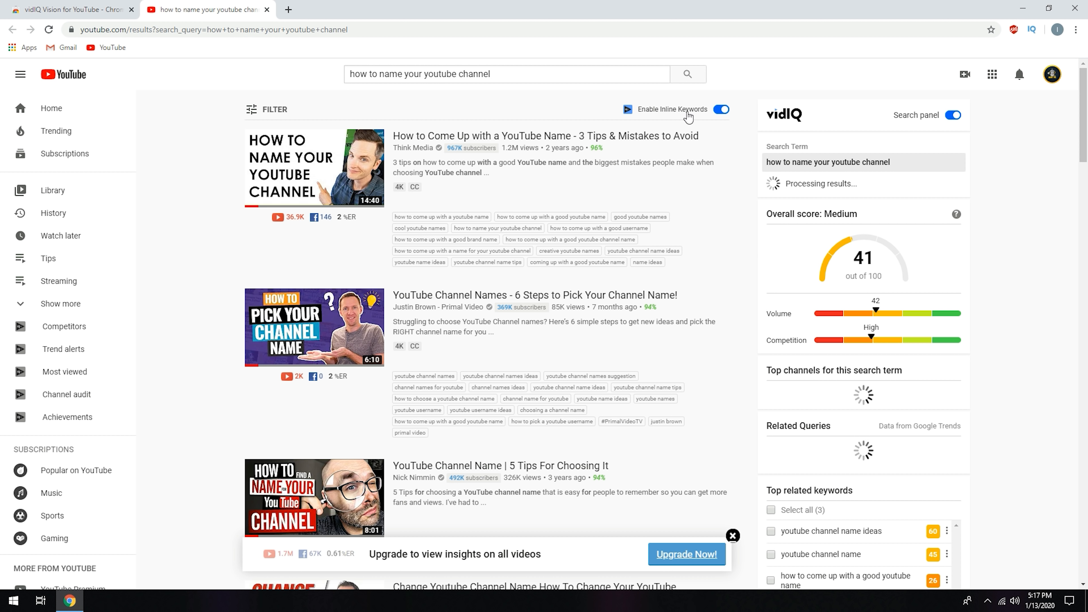
{"action": "scroll", "coordinate": [749, 231], "scroll_direction": "down", "scroll_amount": 2}
{"action": "scroll", "coordinate": [752, 231], "scroll_direction": "down", "scroll_amount": 5}
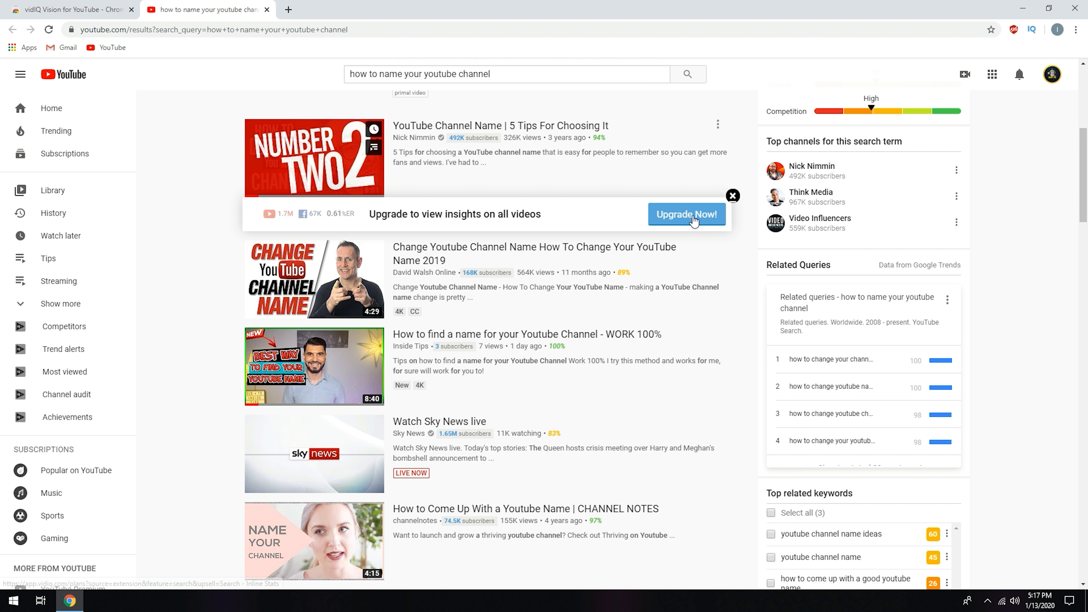
{"action": "scroll", "coordinate": [697, 229], "scroll_direction": "down", "scroll_amount": 7}
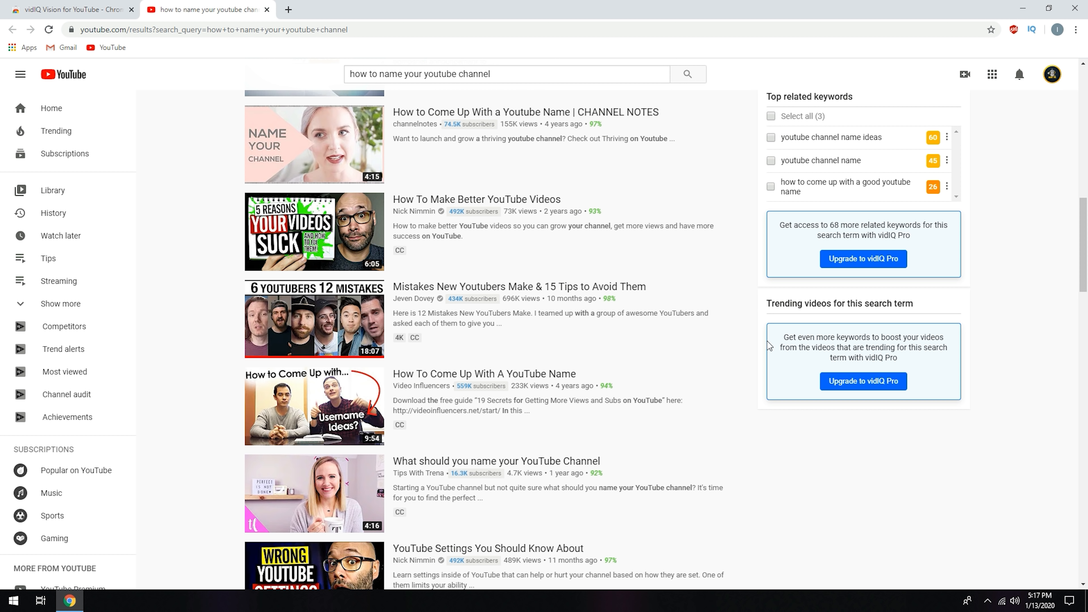
{"action": "scroll", "coordinate": [761, 336], "scroll_direction": "up", "scroll_amount": 2}
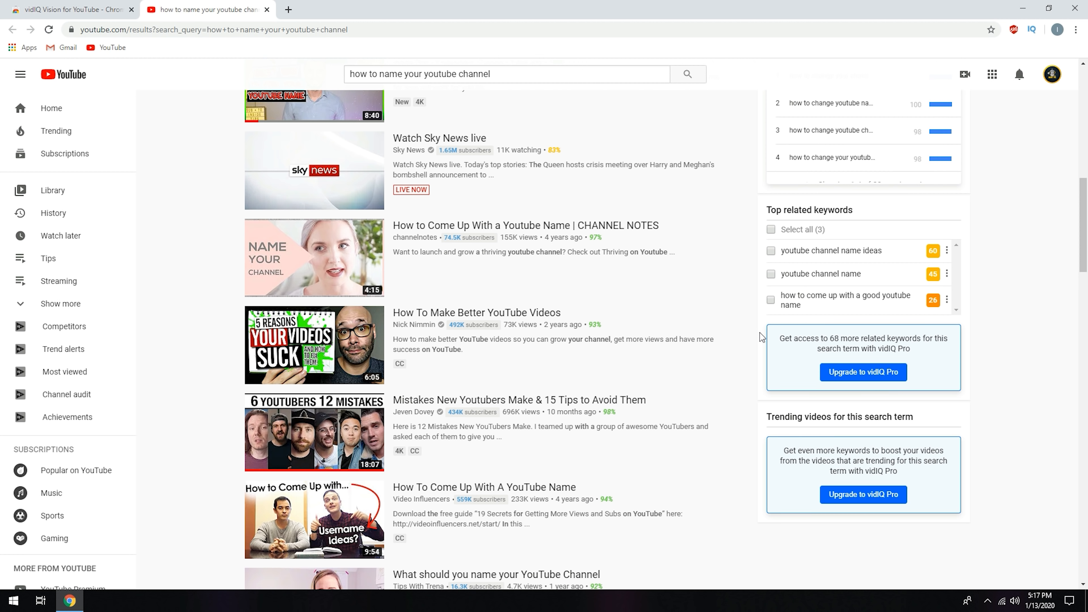
{"action": "scroll", "coordinate": [713, 395], "scroll_direction": "up", "scroll_amount": 5}
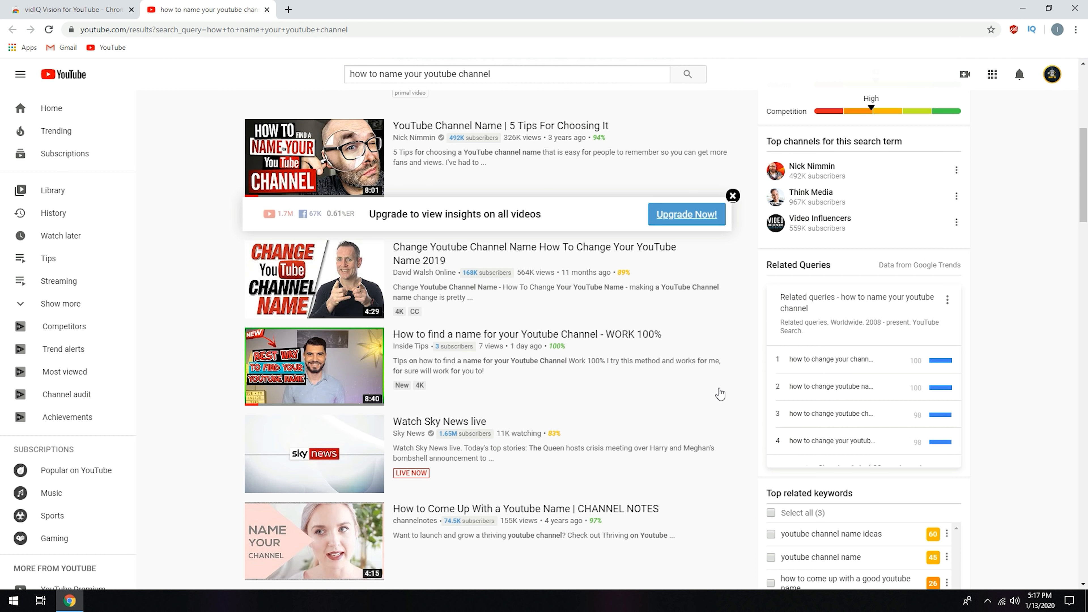
{"action": "scroll", "coordinate": [722, 395], "scroll_direction": "up", "scroll_amount": 6}
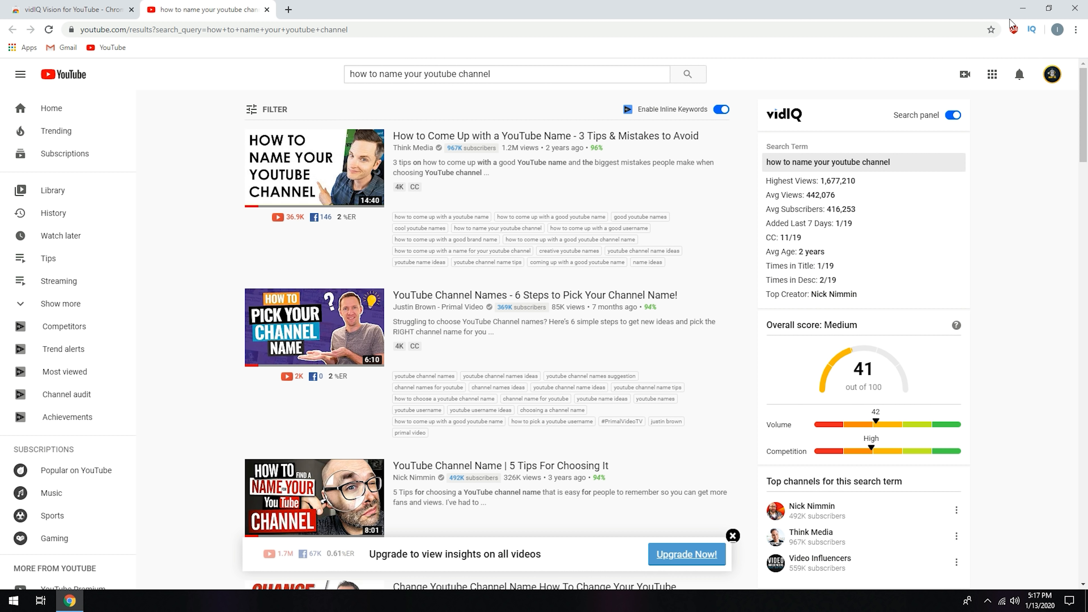
Step: Minimize the browser, refresh the desktop and browse to the folder C:\Users\InsideTips in File Explorer
{"action": "left_click", "coordinate": [1022, 8]}
{"action": "right_click", "coordinate": [163, 262]}
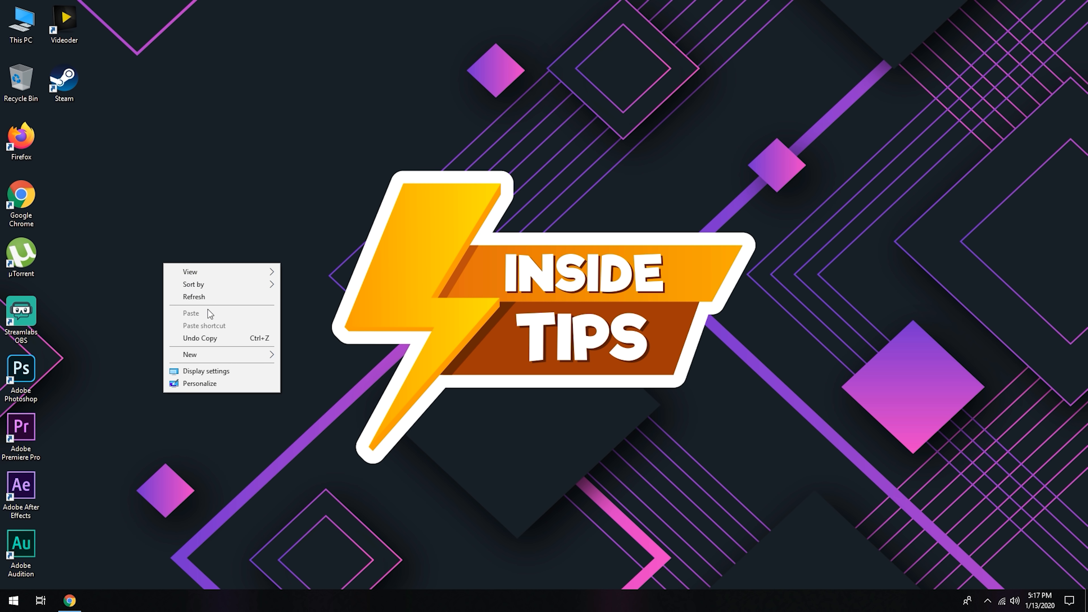
{"action": "left_click", "coordinate": [207, 299]}
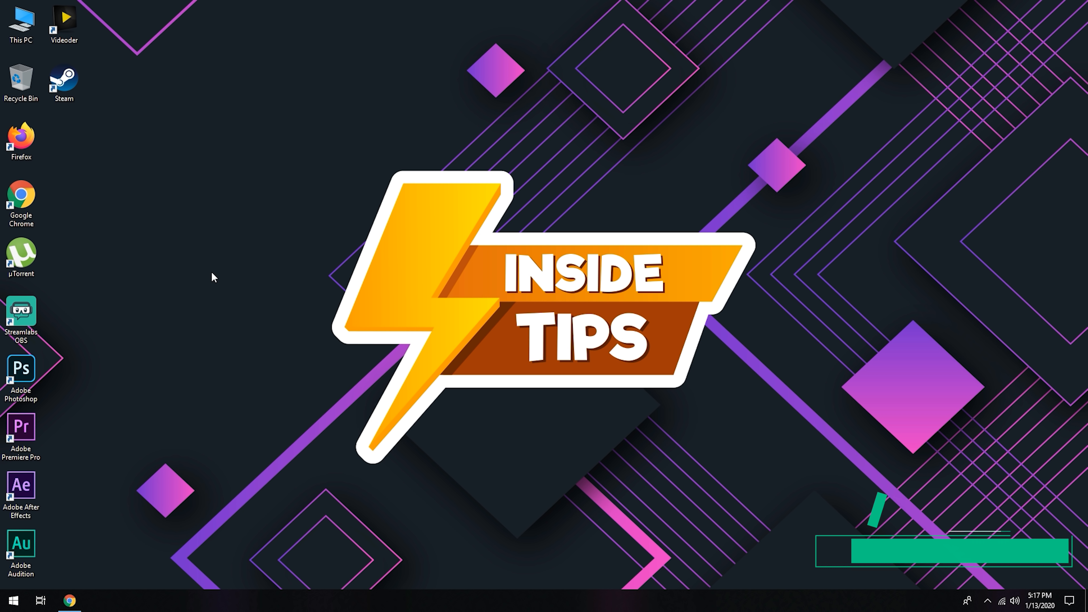
{"action": "double_click", "coordinate": [13, 40]}
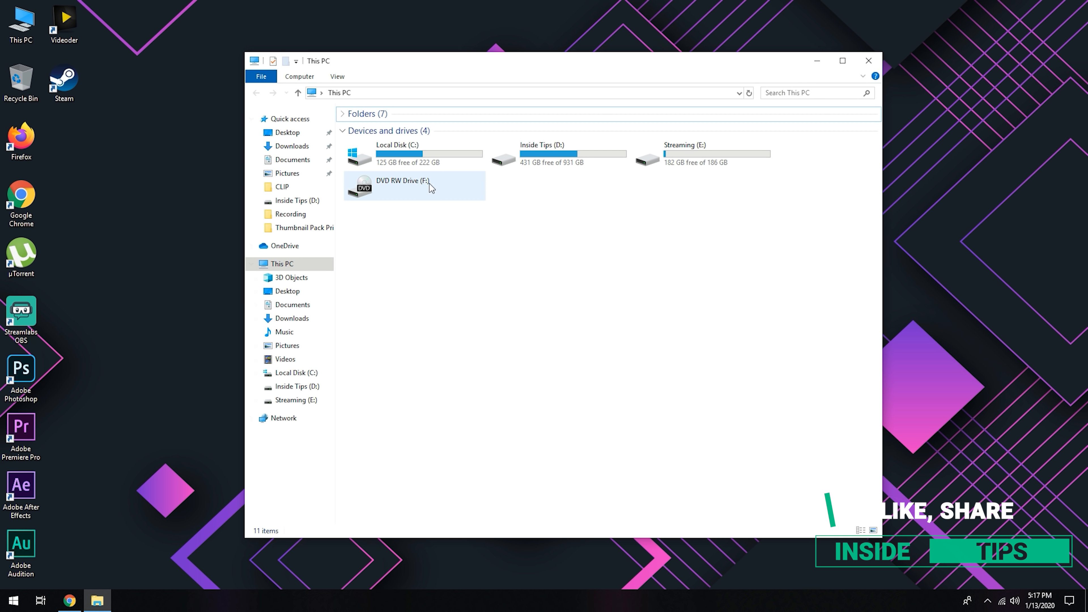
{"action": "double_click", "coordinate": [404, 159]}
{"action": "left_click", "coordinate": [369, 152]}
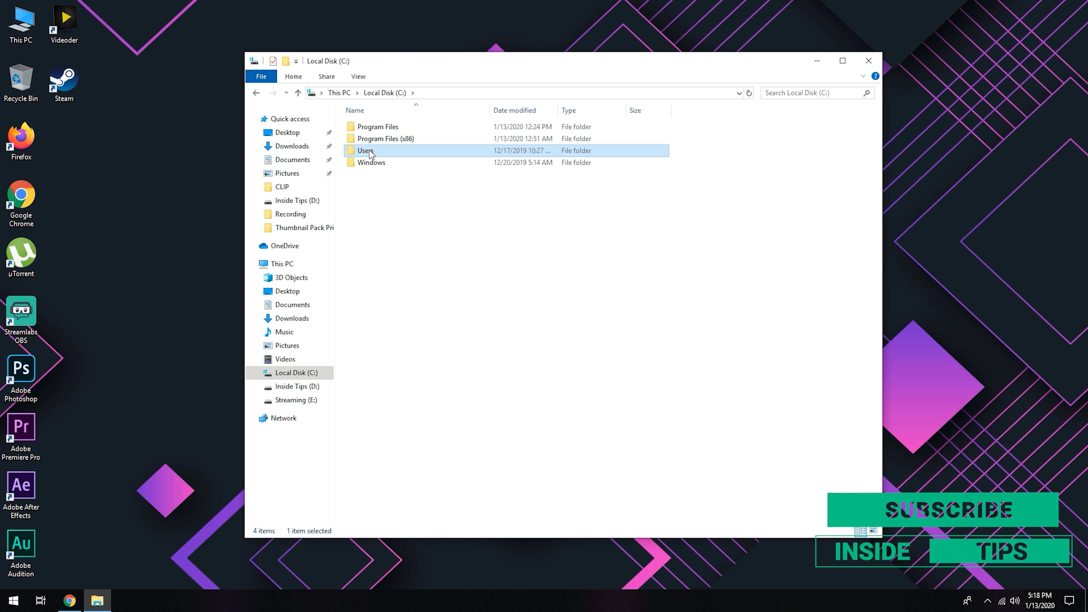
{"action": "double_click", "coordinate": [369, 152]}
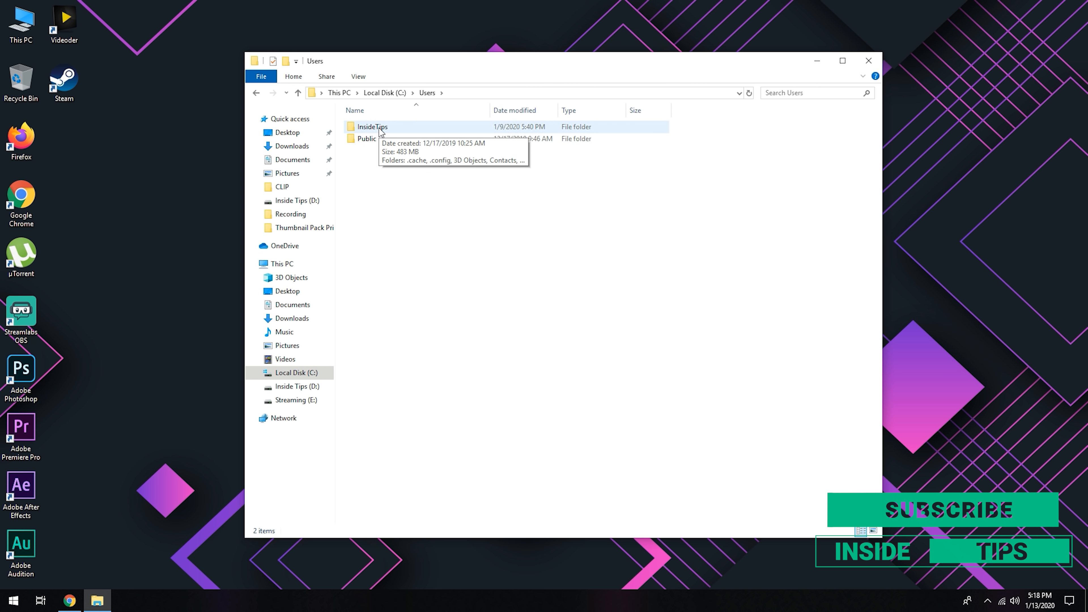
{"action": "double_click", "coordinate": [381, 129]}
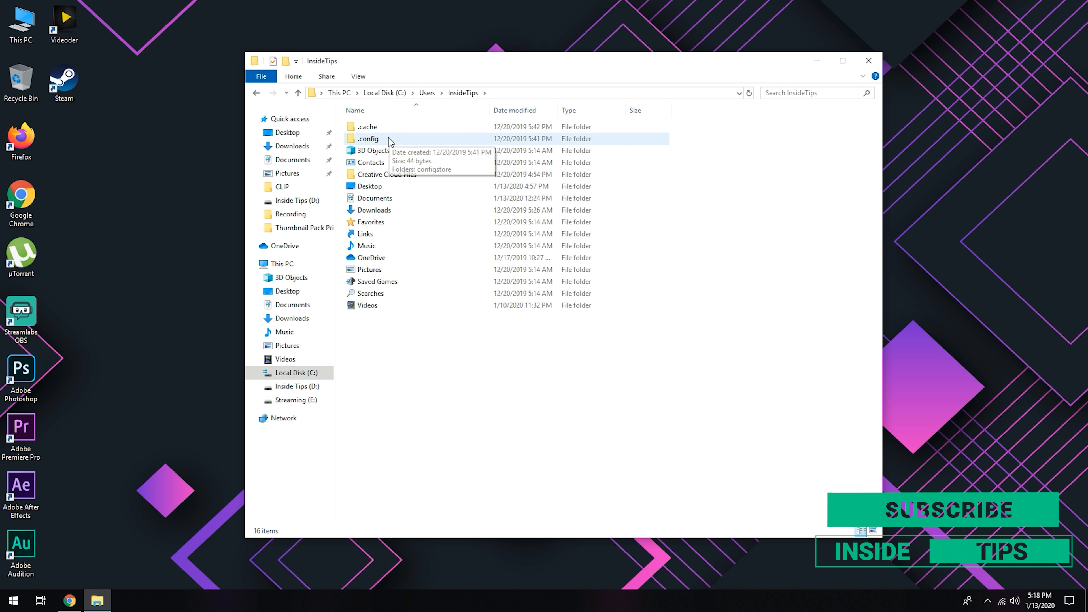
{"action": "left_click", "coordinate": [508, 93]}
{"action": "left_click", "coordinate": [508, 92]}
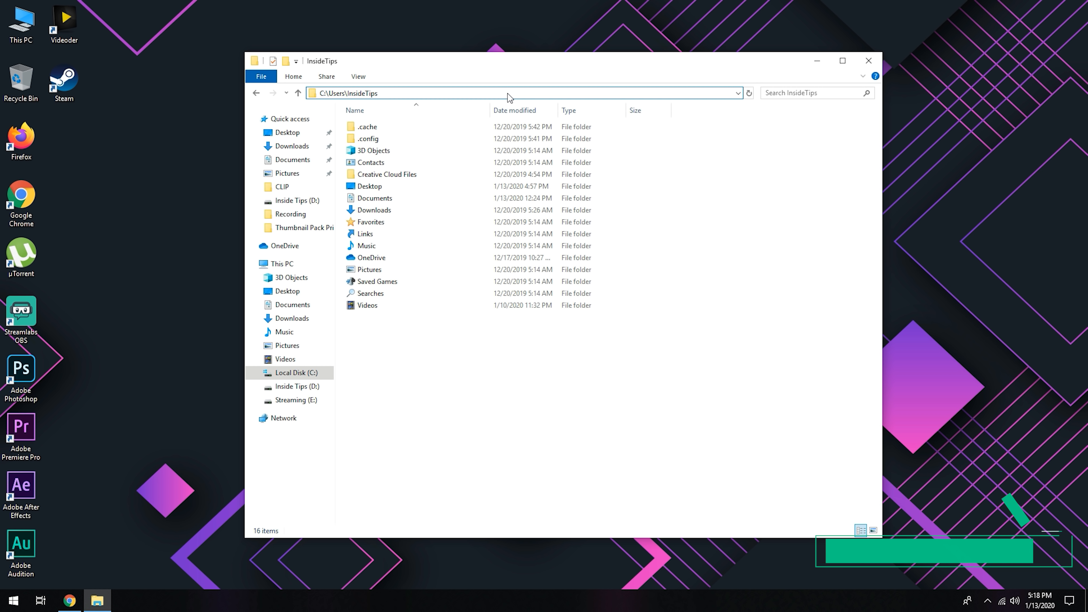
{"action": "left_click", "coordinate": [486, 375]}
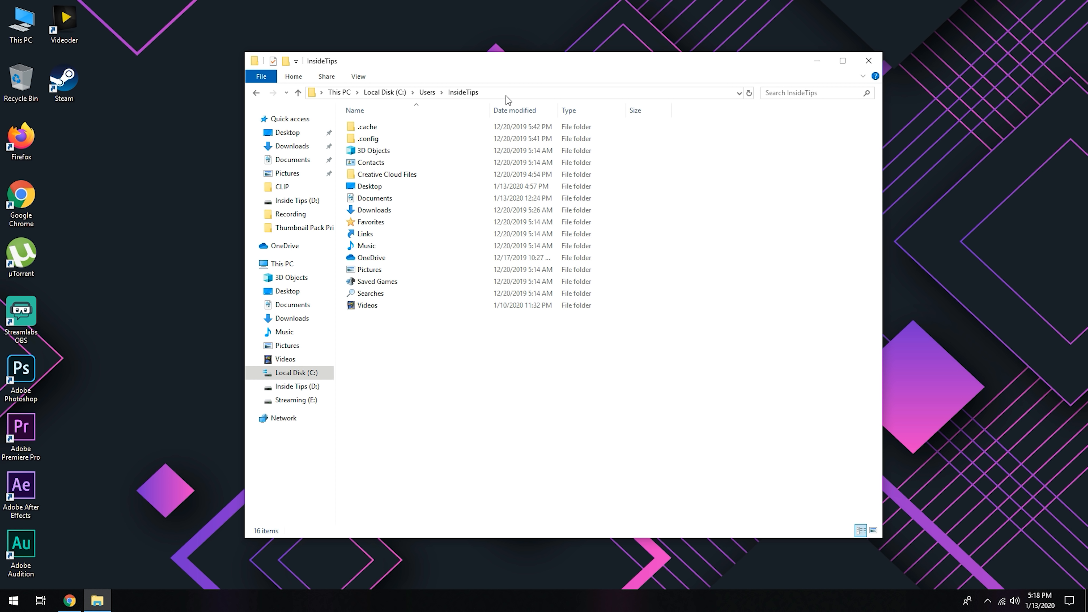
Step: Show hidden items in the InsideTips folder to locate AppData, and turn the hidden items off again
{"action": "left_click", "coordinate": [358, 77]}
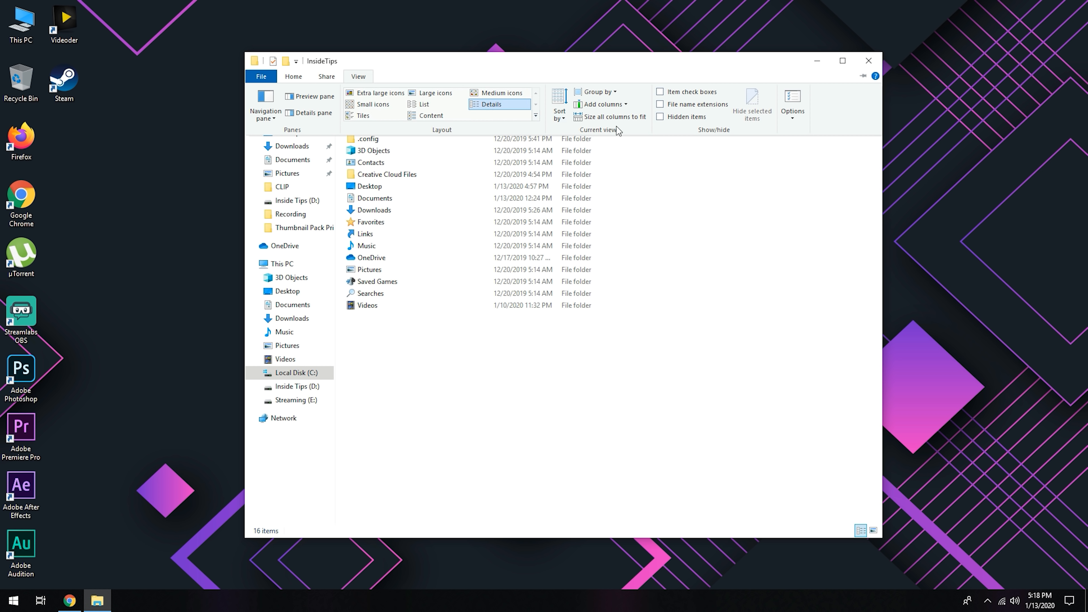
{"action": "left_click", "coordinate": [661, 118]}
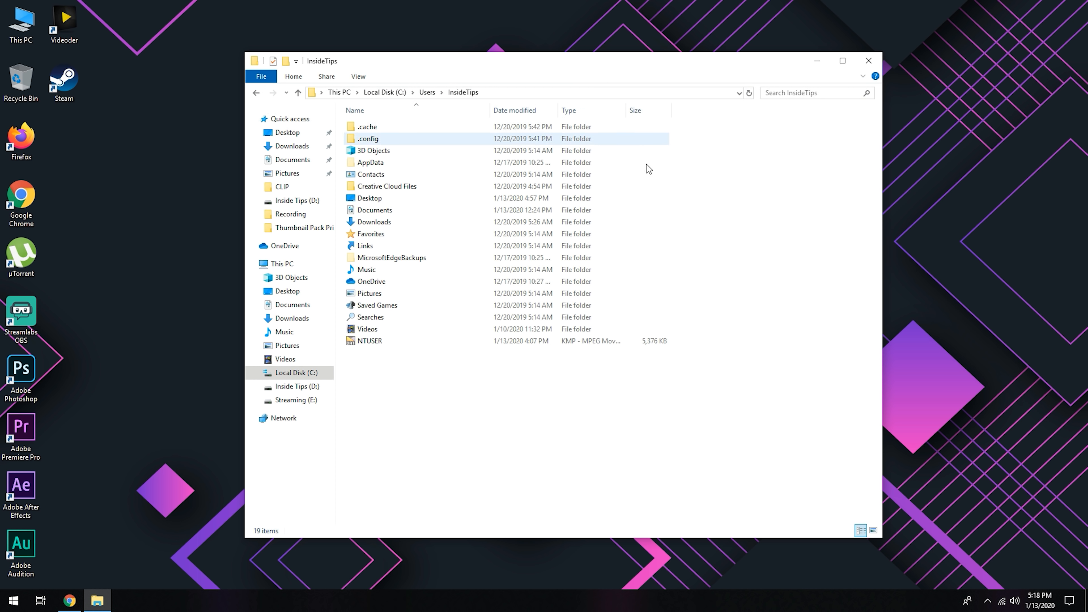
{"action": "left_click", "coordinate": [386, 163]}
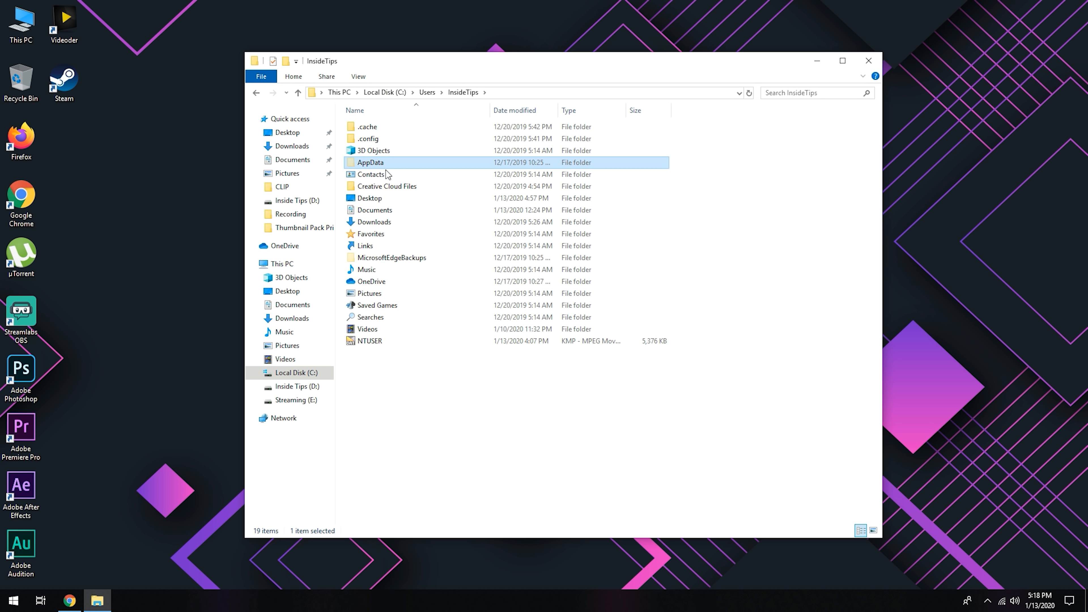
{"action": "left_click", "coordinate": [407, 428]}
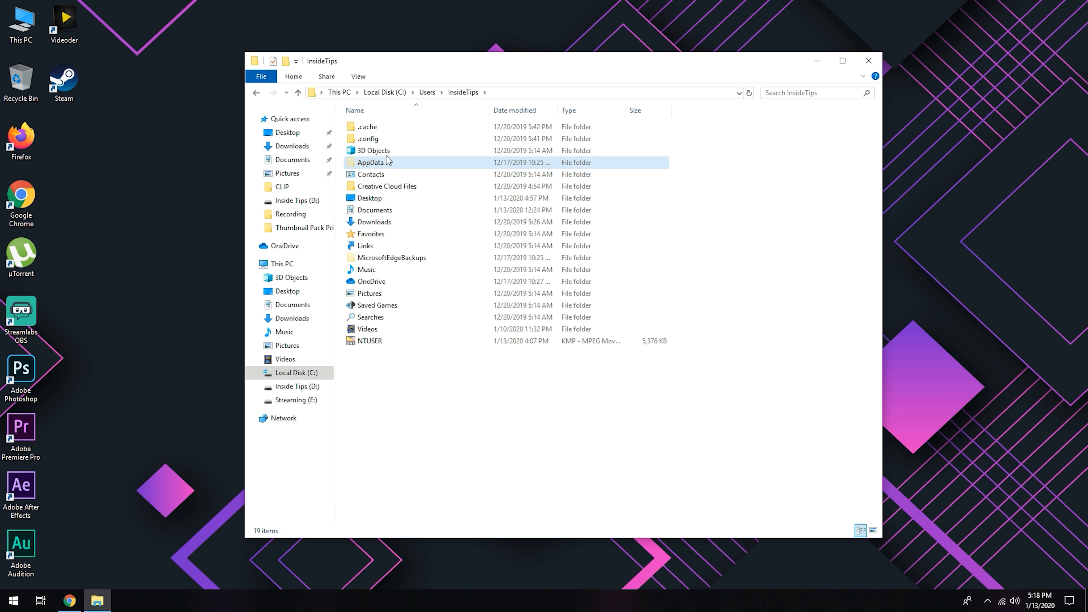
{"action": "left_click", "coordinate": [359, 77]}
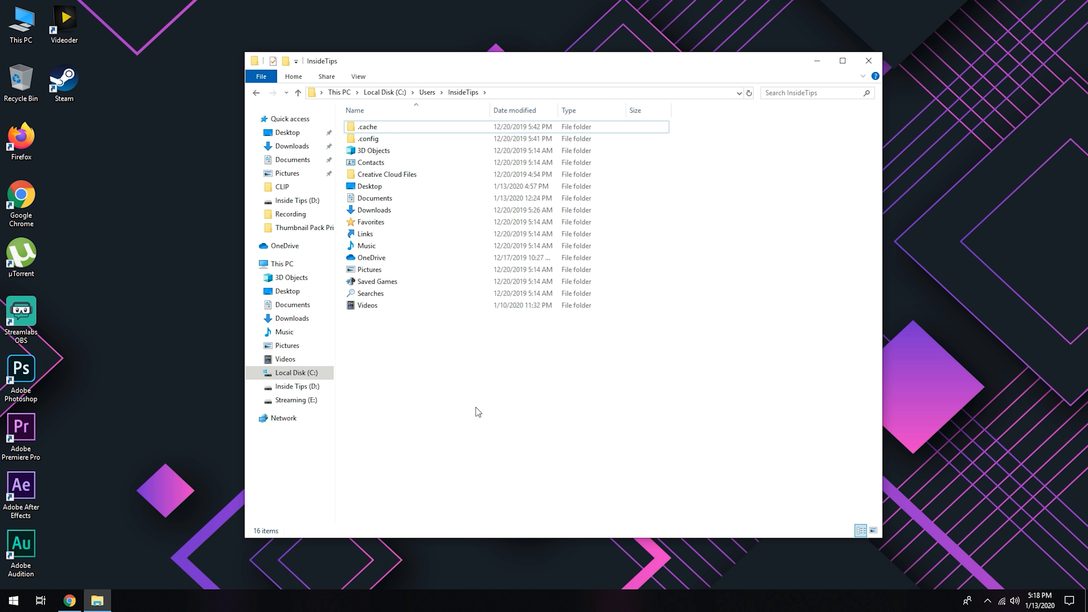
Step: Go directly to the path C:\Users\InsideTips\appdata and open the Local folder inside it
{"action": "left_click", "coordinate": [499, 92]}
{"action": "left_click", "coordinate": [500, 97]}
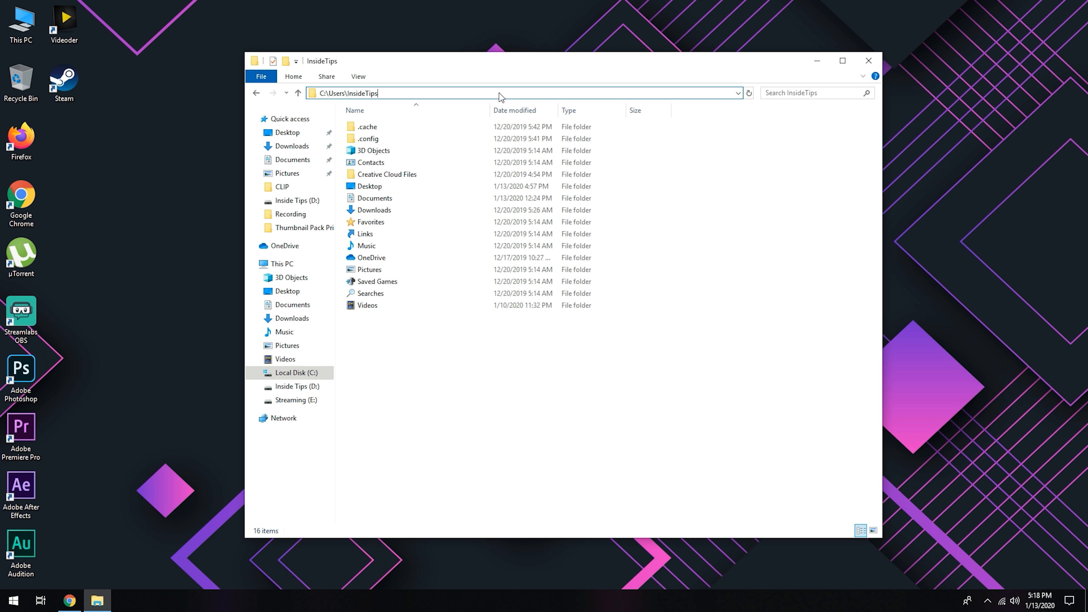
{"action": "type", "text": "\\"}
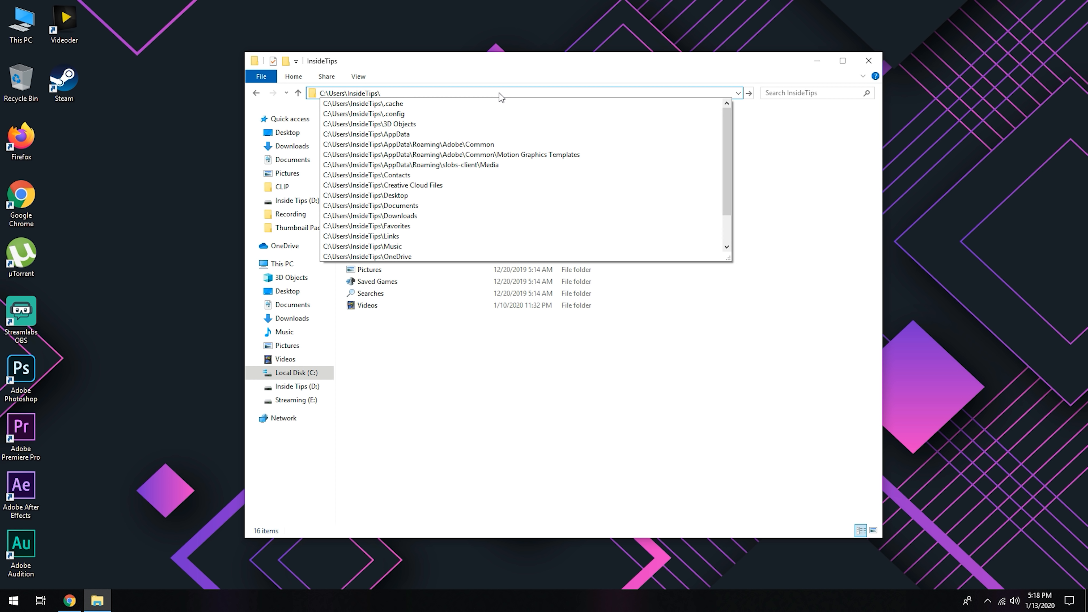
{"action": "type", "text": "appdata"}
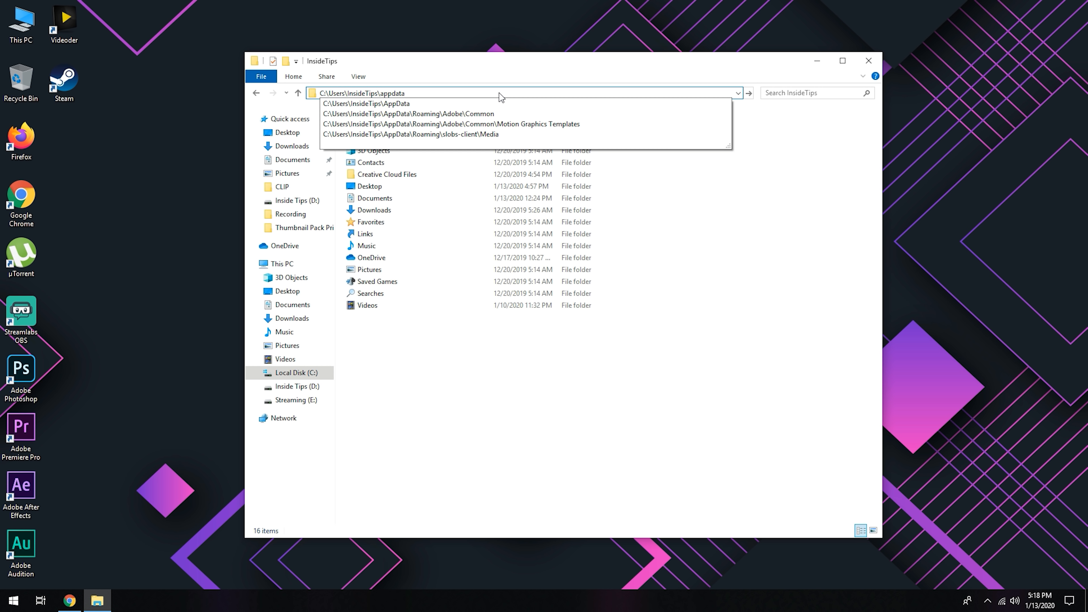
{"action": "key", "text": "Return"}
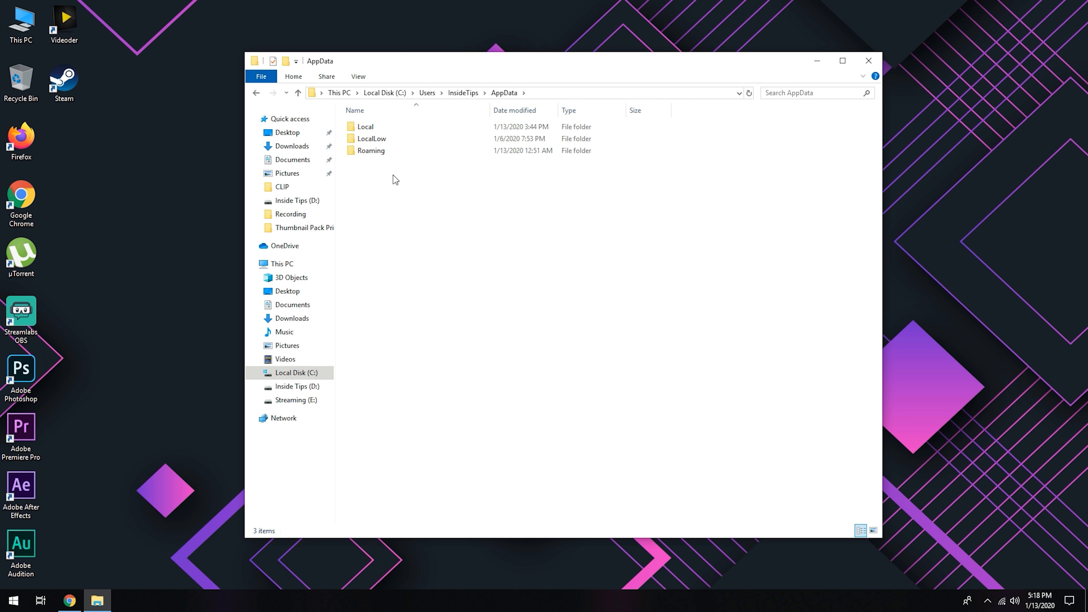
{"action": "double_click", "coordinate": [369, 128]}
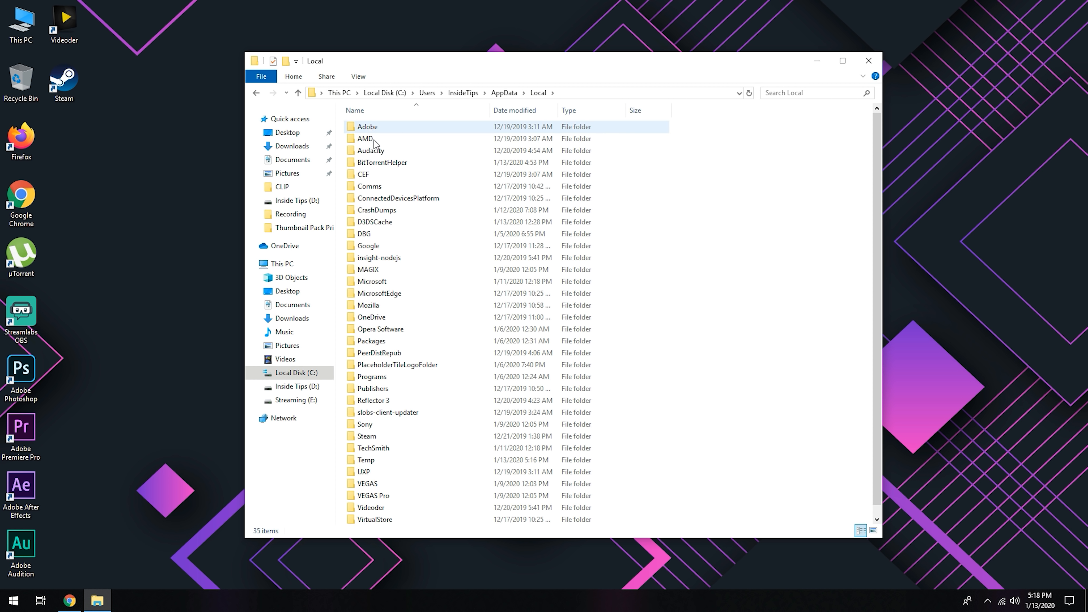
Step: From the Local folder, open Google, Chrome, User Data, Default and finally the Extensions folder
{"action": "double_click", "coordinate": [371, 245]}
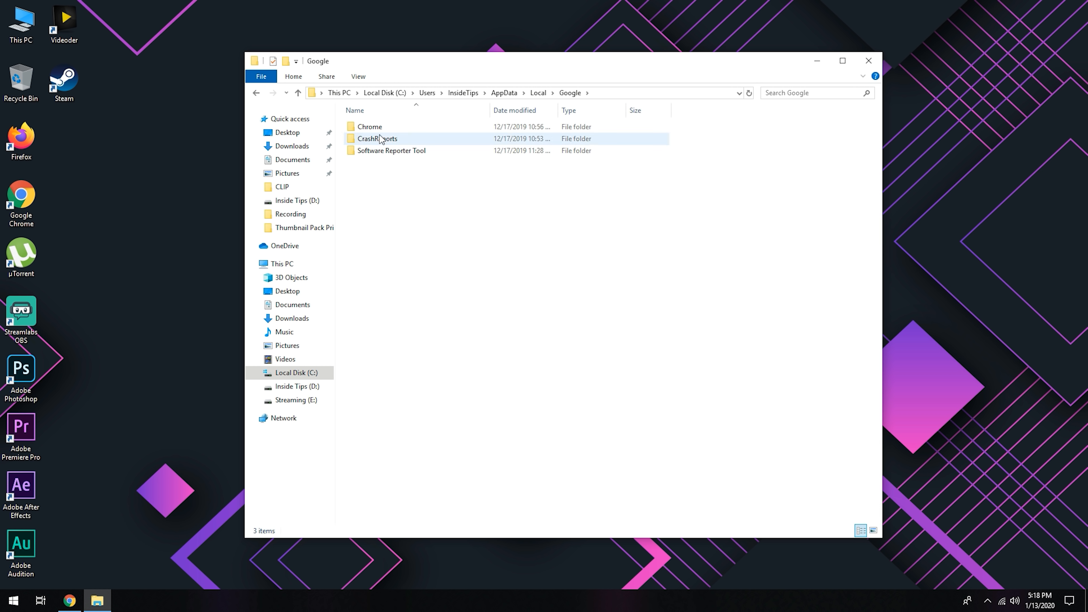
{"action": "double_click", "coordinate": [377, 127]}
{"action": "double_click", "coordinate": [378, 128]}
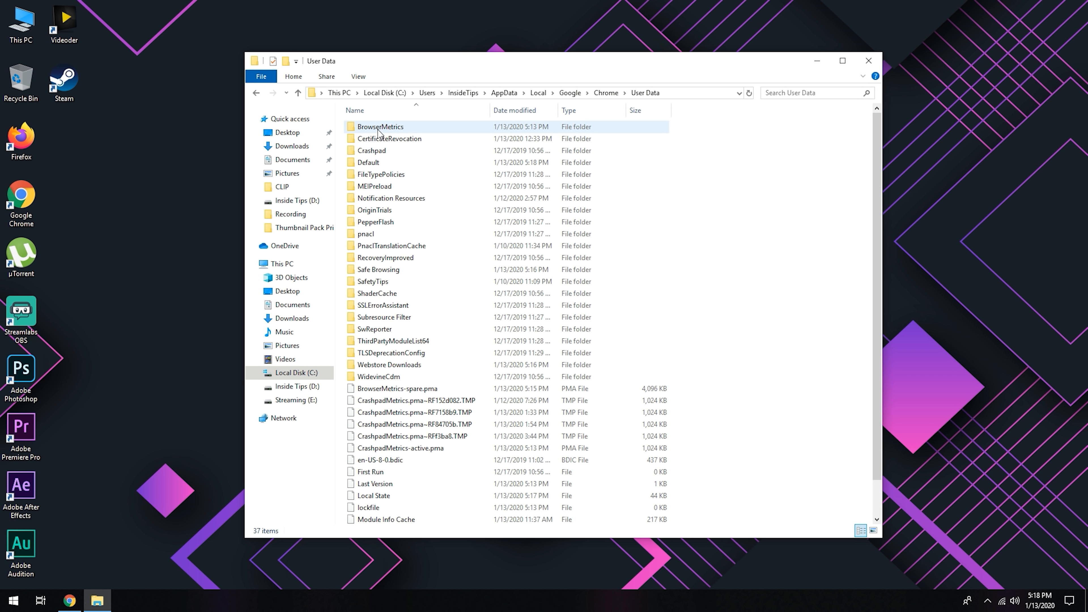
{"action": "double_click", "coordinate": [369, 163]}
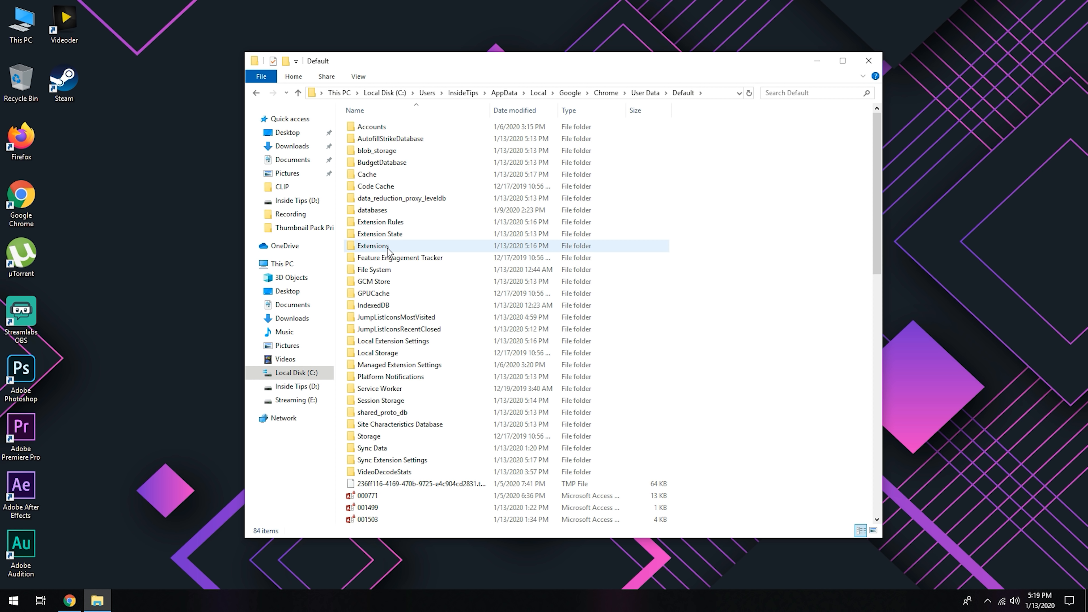
{"action": "left_click", "coordinate": [373, 248]}
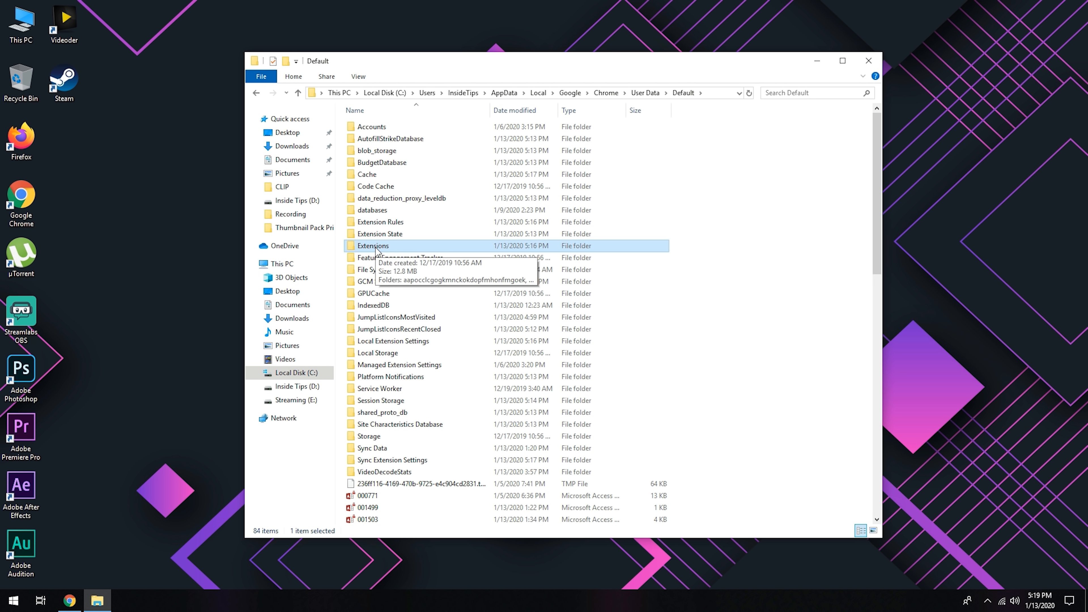
{"action": "double_click", "coordinate": [372, 247]}
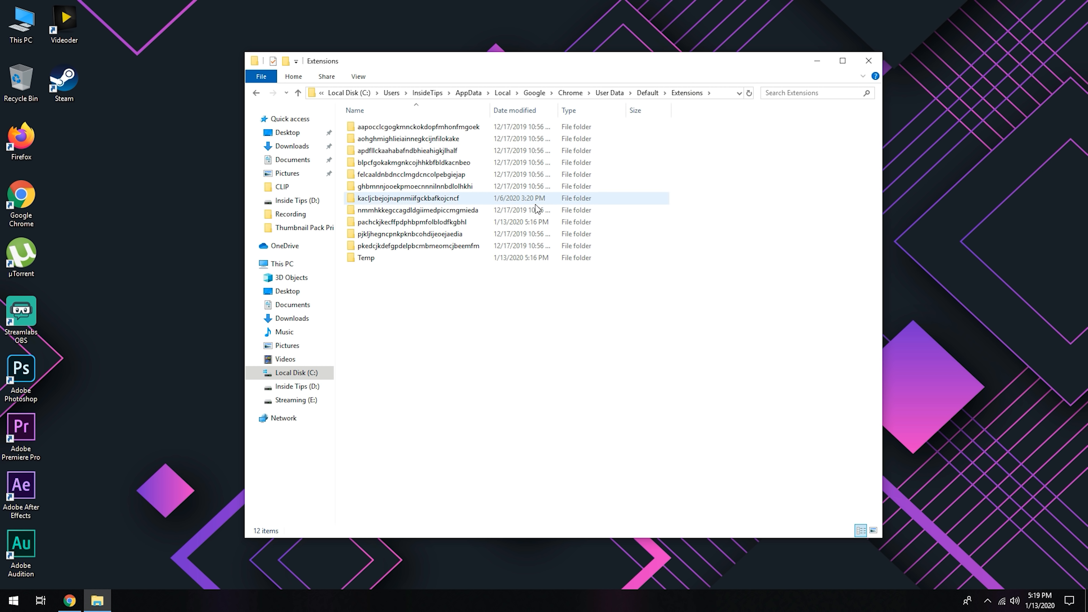
Step: Open the extension folder pachckjkecffpdphbpmfolblodfkgbhl and its version subfolder 3.5.3_0
{"action": "left_click", "coordinate": [422, 226]}
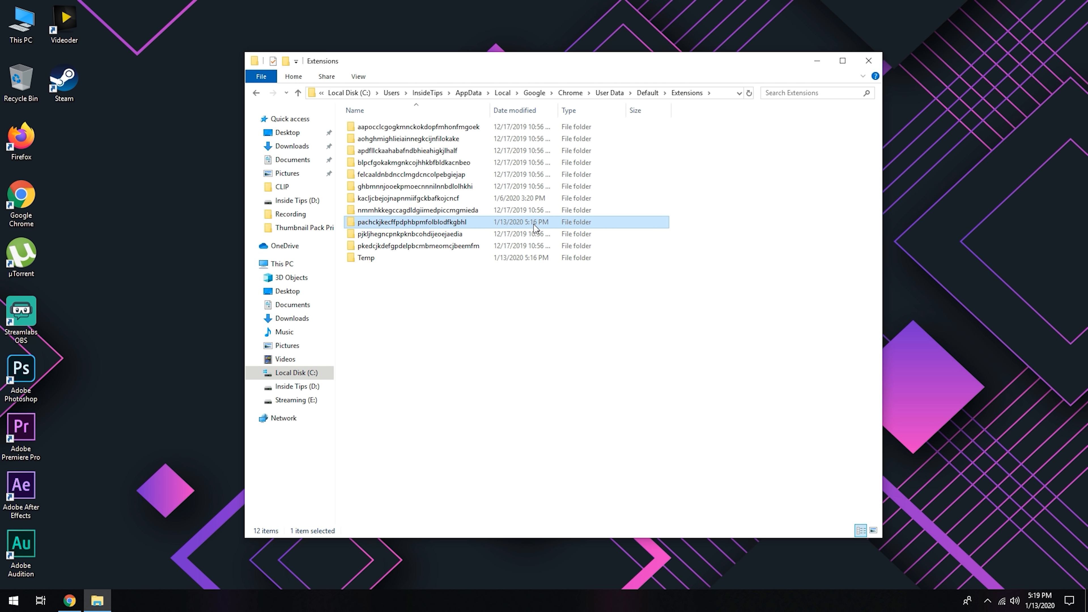
{"action": "double_click", "coordinate": [441, 225]}
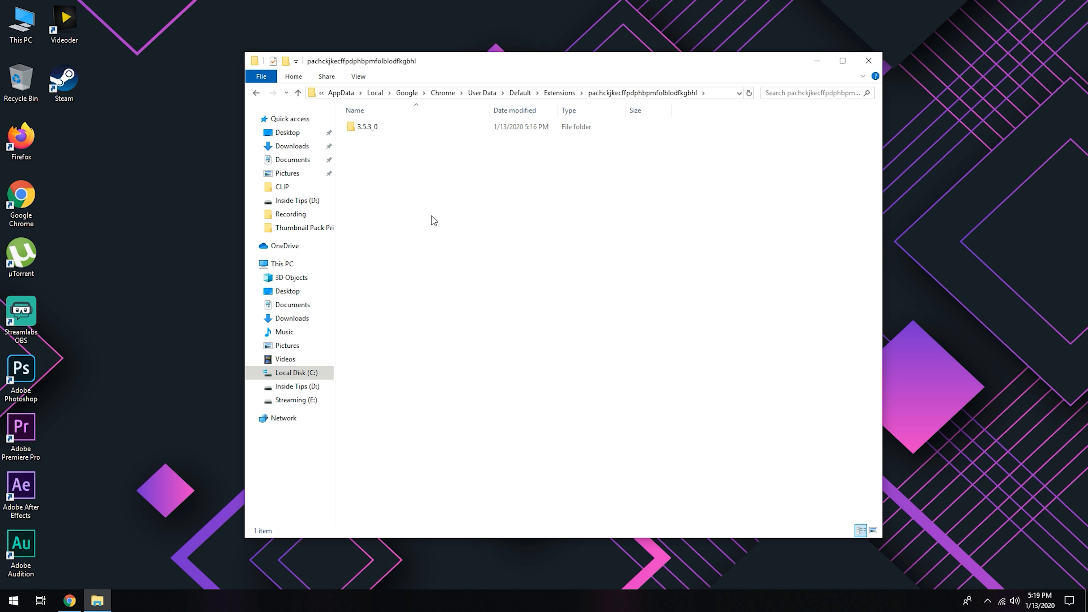
{"action": "double_click", "coordinate": [368, 127]}
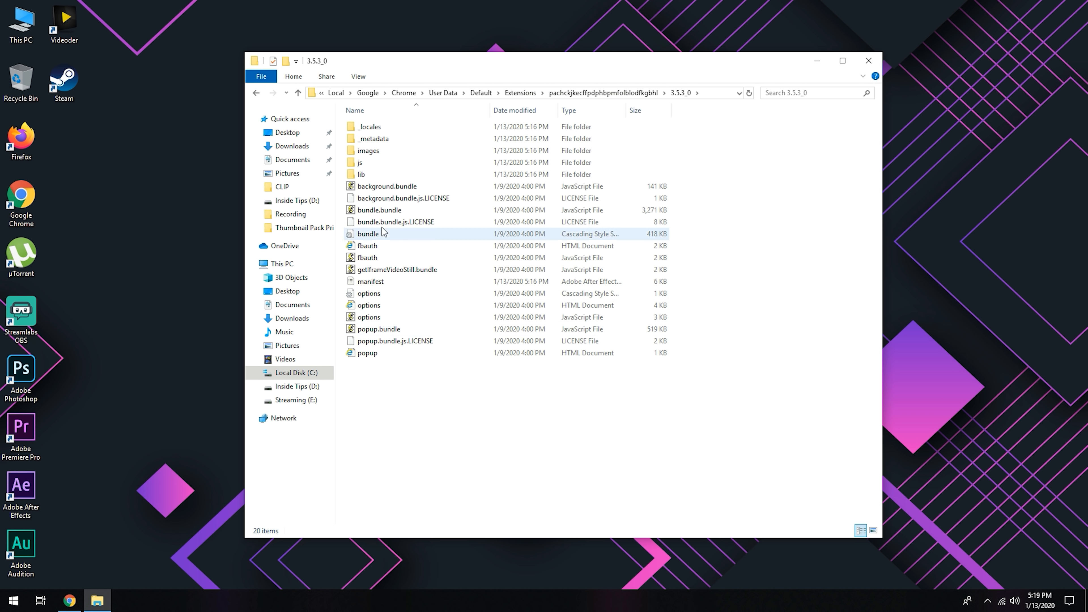
Step: Open the JavaScript file bundle.bundle in Notepad++ and copy all of its code
{"action": "left_click", "coordinate": [387, 213]}
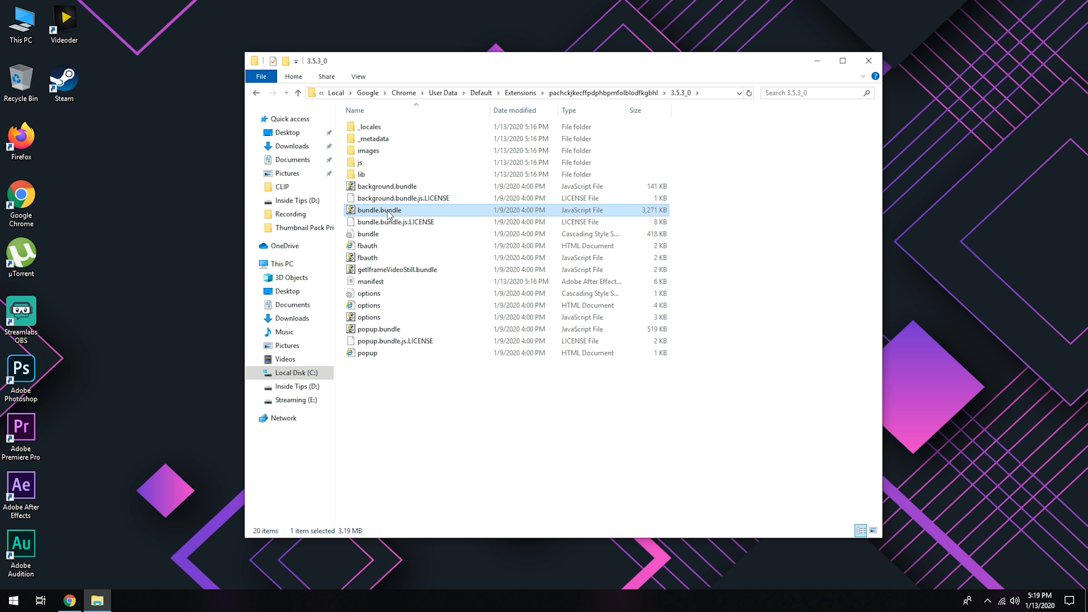
{"action": "right_click", "coordinate": [377, 210]}
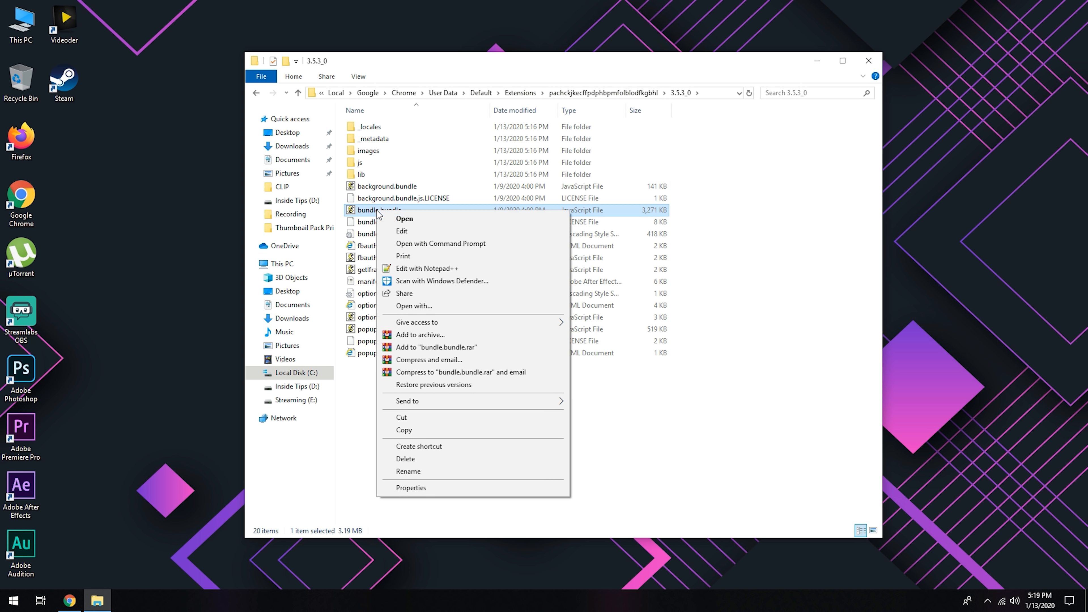
{"action": "left_click", "coordinate": [429, 268]}
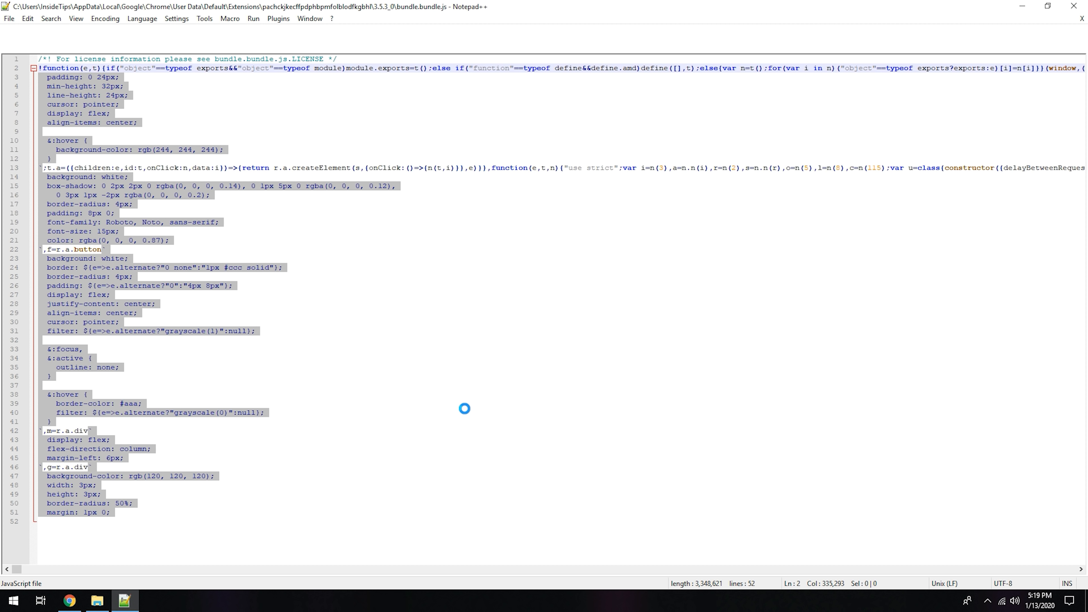
{"action": "left_click", "coordinate": [278, 329]}
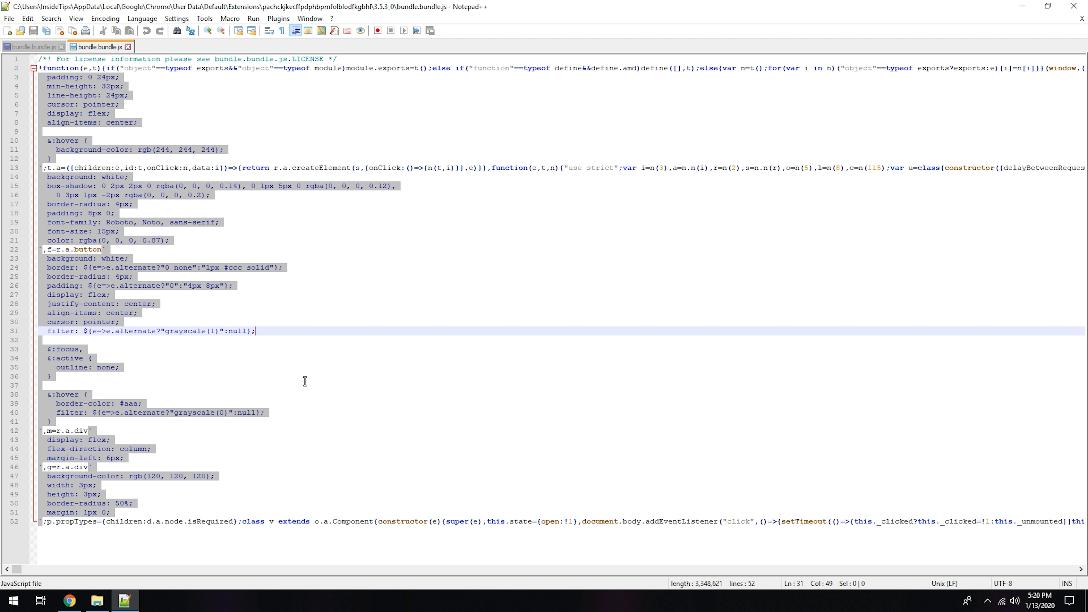
{"action": "key", "text": "ctrl+a"}
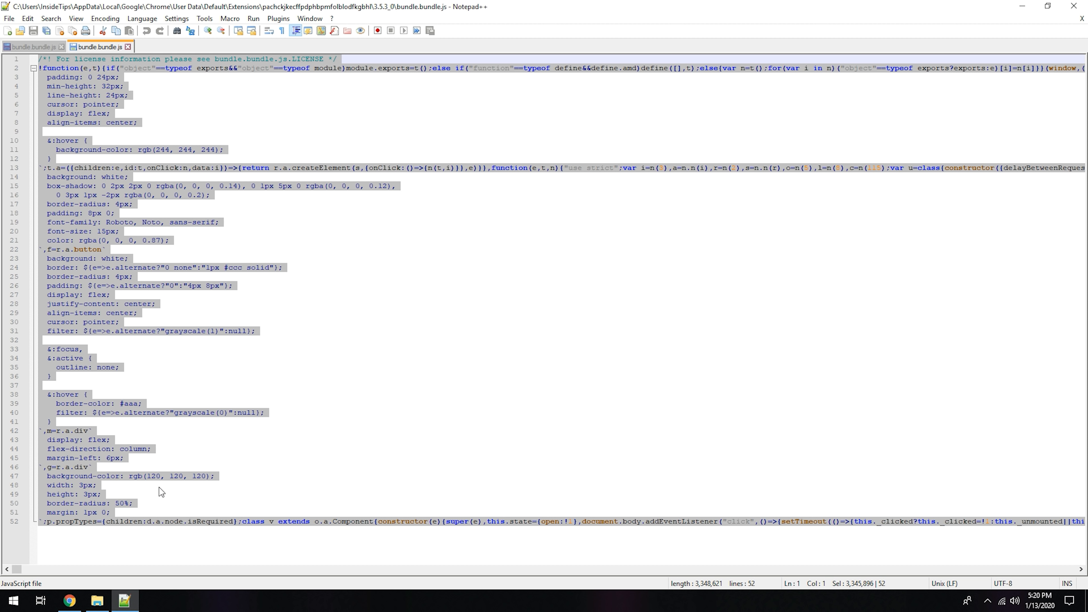
Step: Switch to Chrome and open beautifier.io in a new tab
{"action": "left_click", "coordinate": [71, 600]}
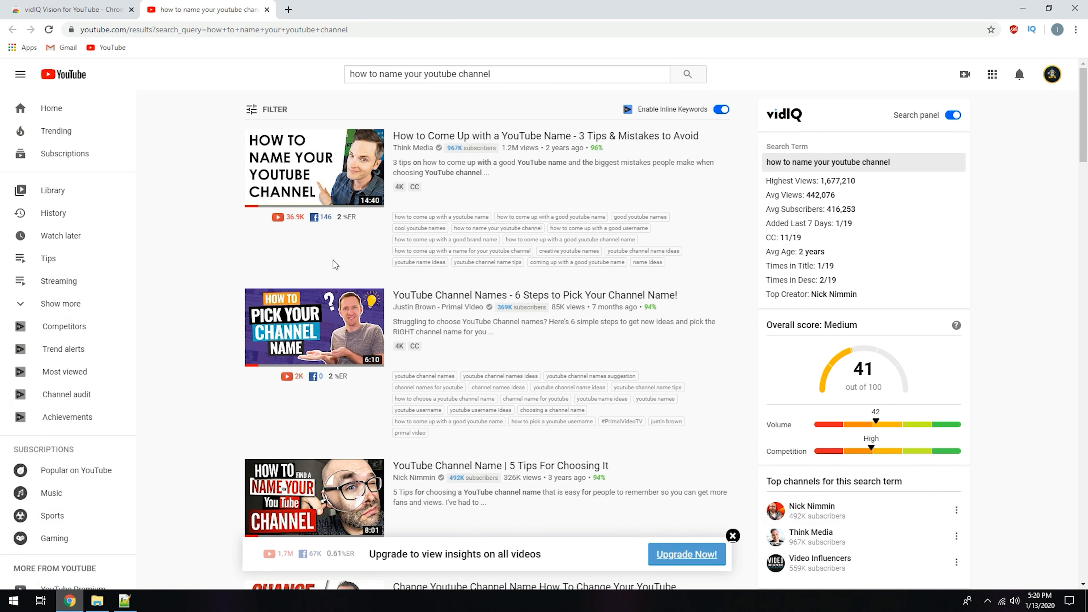
{"action": "left_click", "coordinate": [288, 10]}
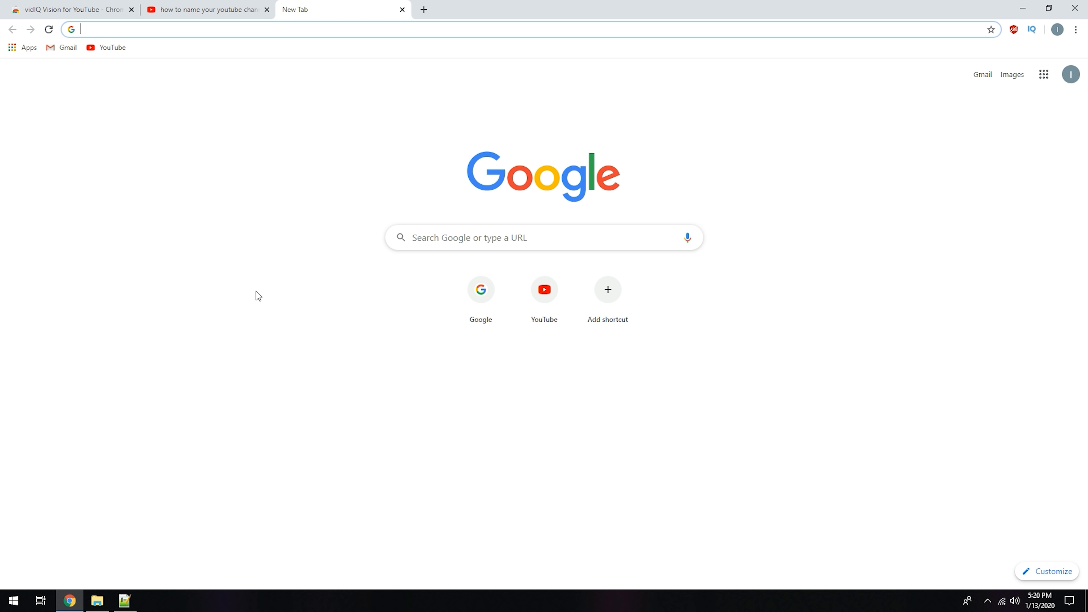
{"action": "type", "text": "beauti"}
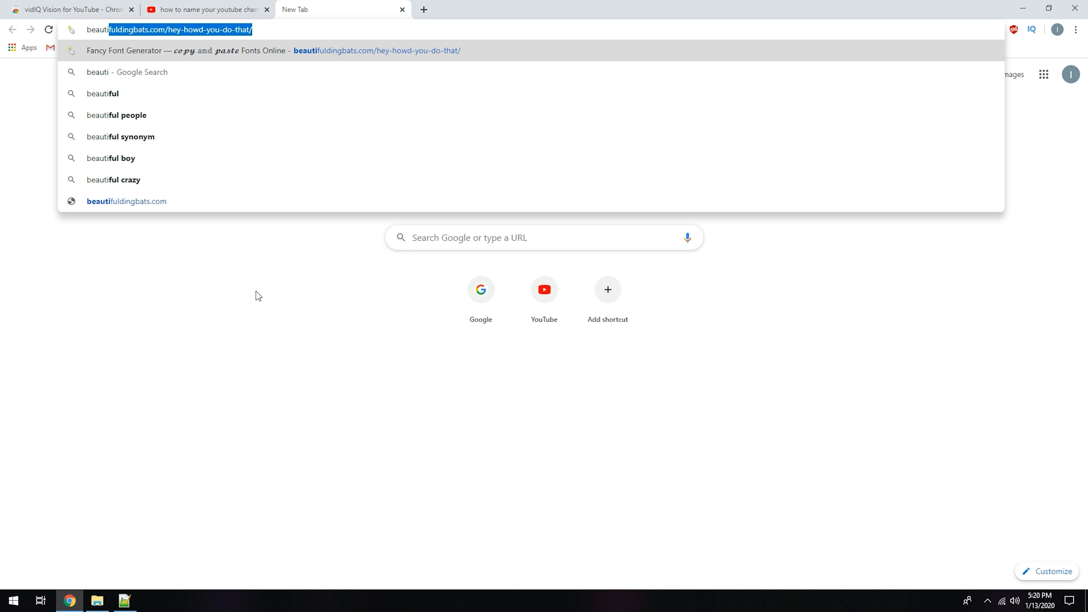
{"action": "type", "text": "fier.io"}
{"action": "key", "text": "Return"}
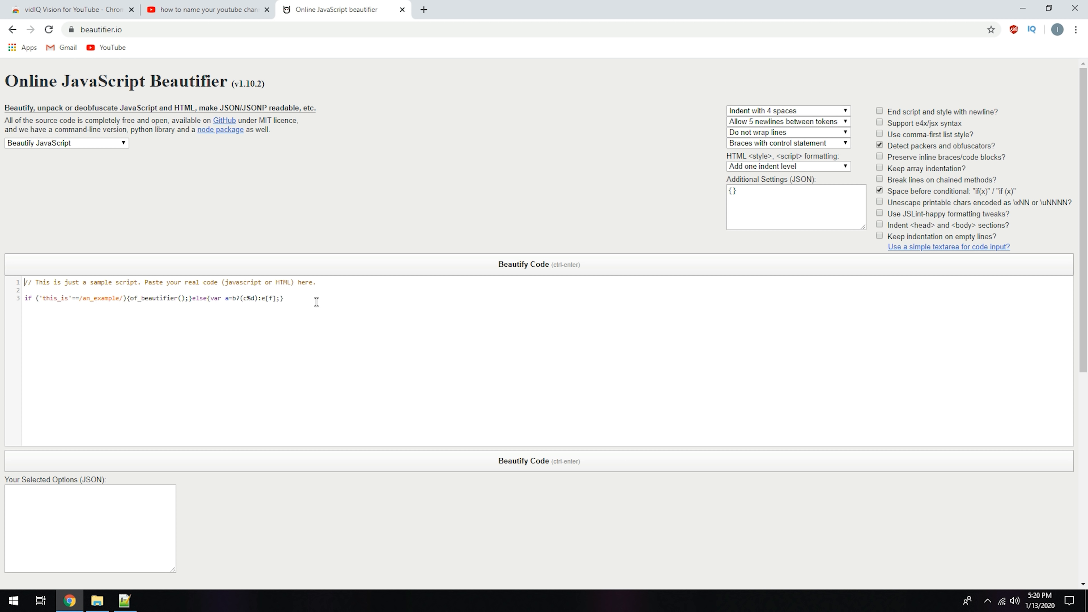
Step: Replace the sample script in the online beautifier with the code copied from bundle.bundle.js and beautify it
{"action": "left_click", "coordinate": [317, 302]}
{"action": "left_click", "coordinate": [124, 600]}
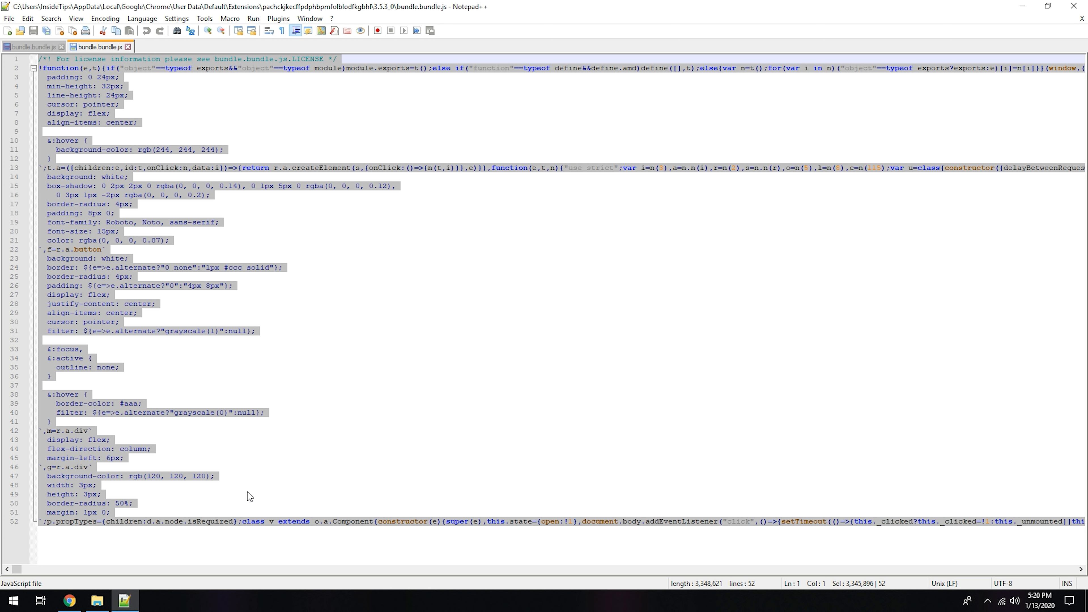
{"action": "left_click", "coordinate": [70, 600]}
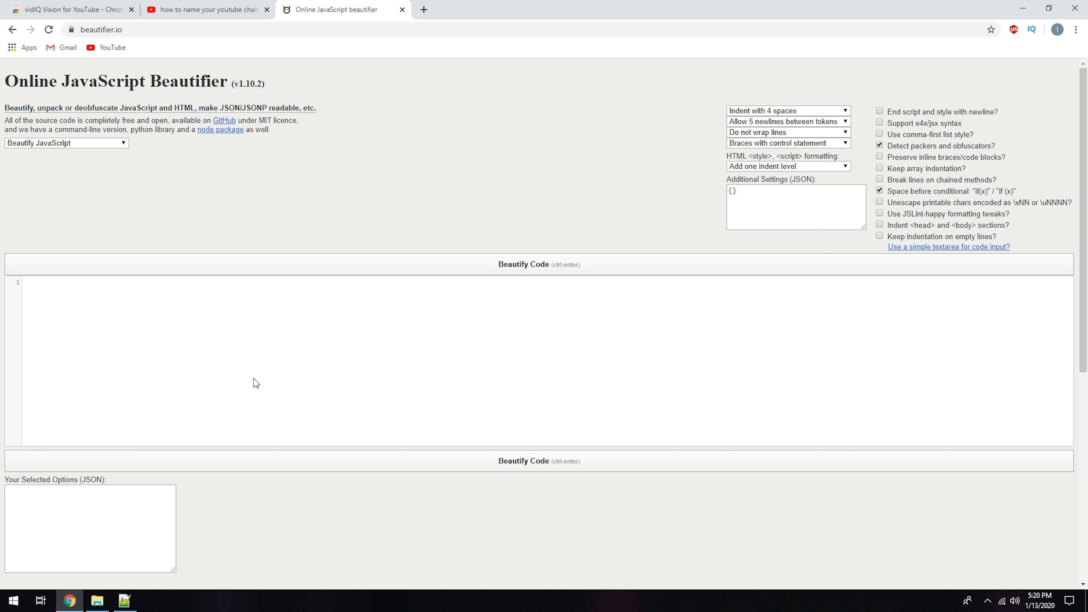
{"action": "key", "text": "ctrl+v"}
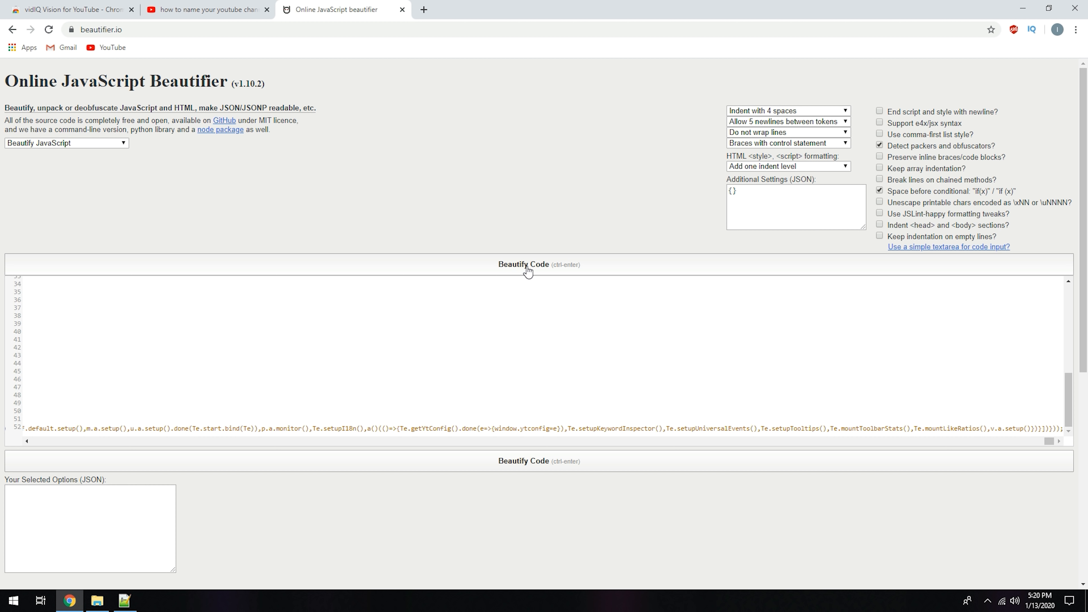
{"action": "left_click", "coordinate": [539, 265]}
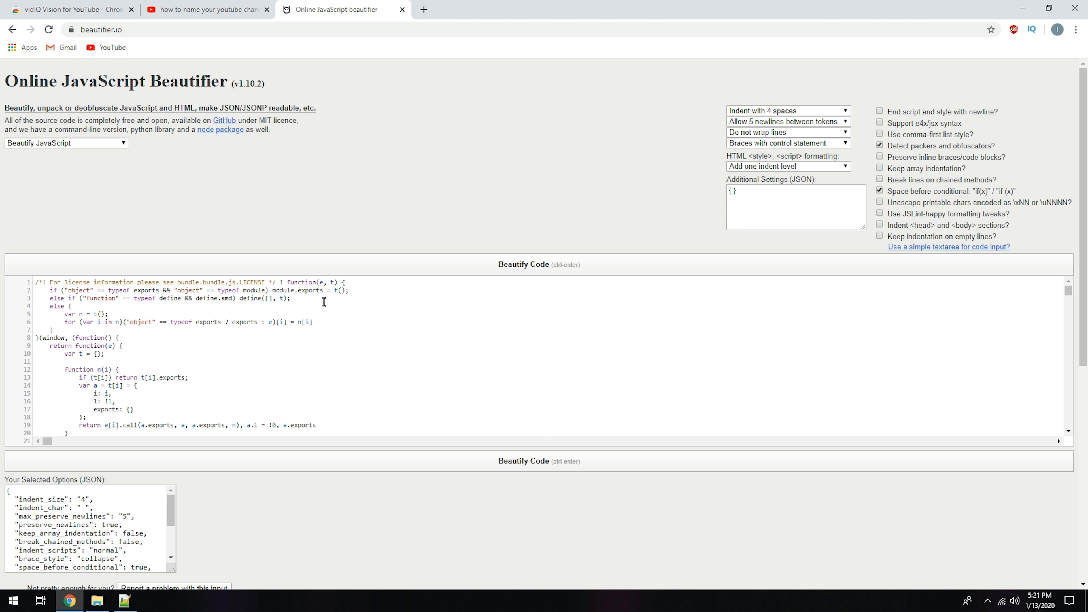
Step: Copy all the beautified code and replace the whole content of bundle.bundle.js in Notepad++ with it
{"action": "key", "text": "ctrl+a"}
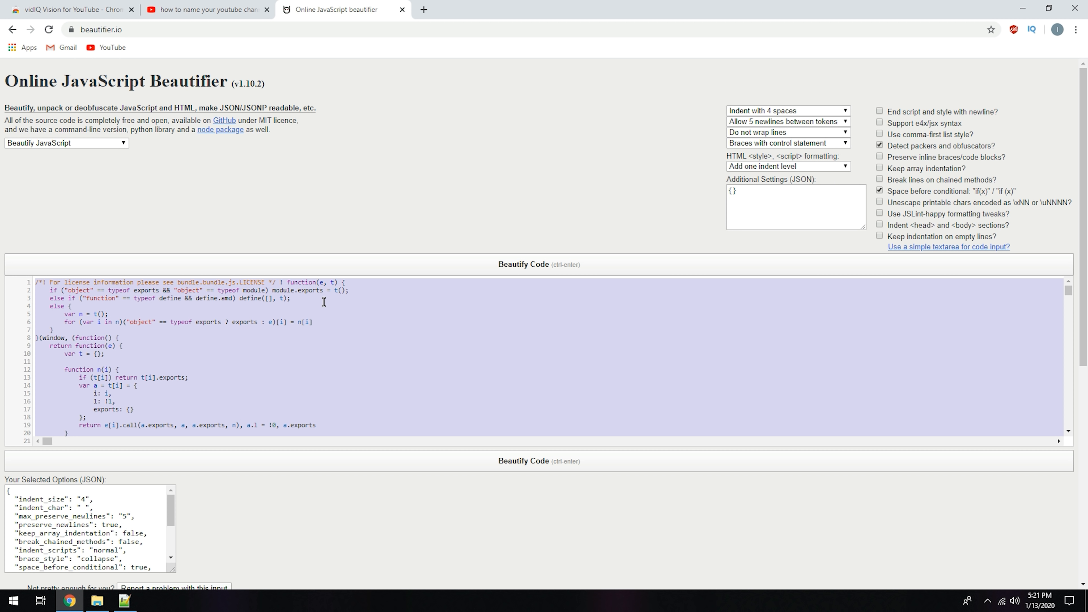
{"action": "left_click", "coordinate": [124, 600]}
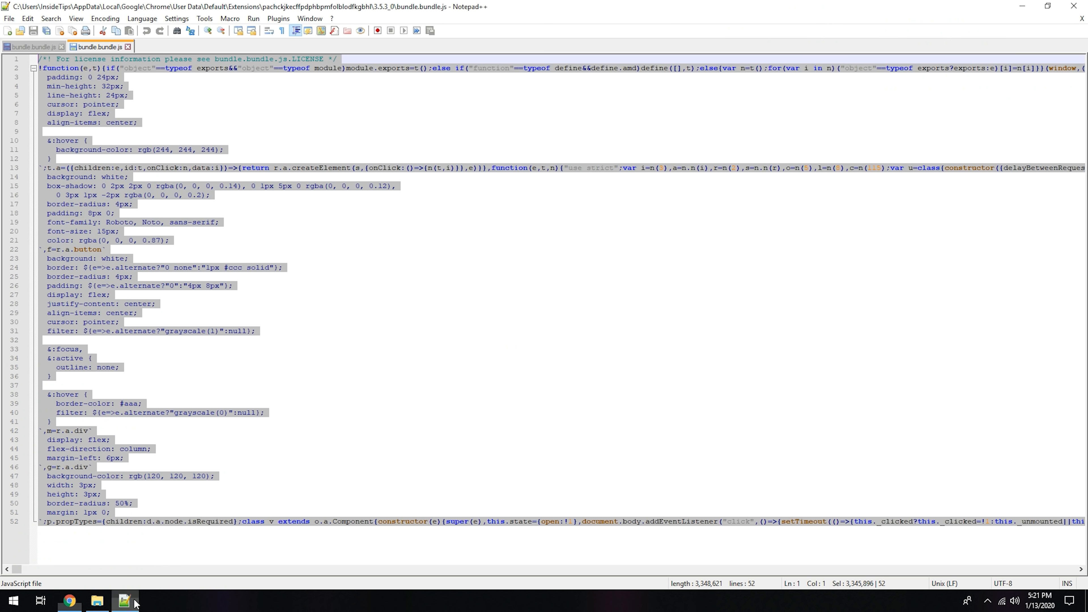
{"action": "key", "text": "ctrl+v"}
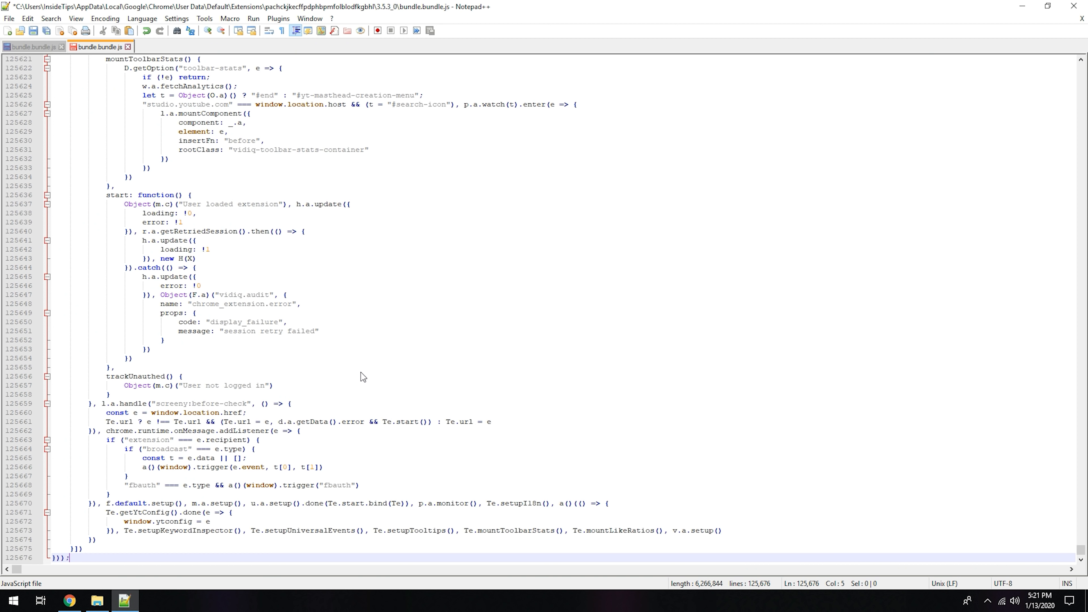
Step: Find the getUserType function in the beautified code and place the cursor at the index in the line let t = e[0];
{"action": "scroll", "coordinate": [345, 285], "scroll_direction": "up", "scroll_amount": 20}
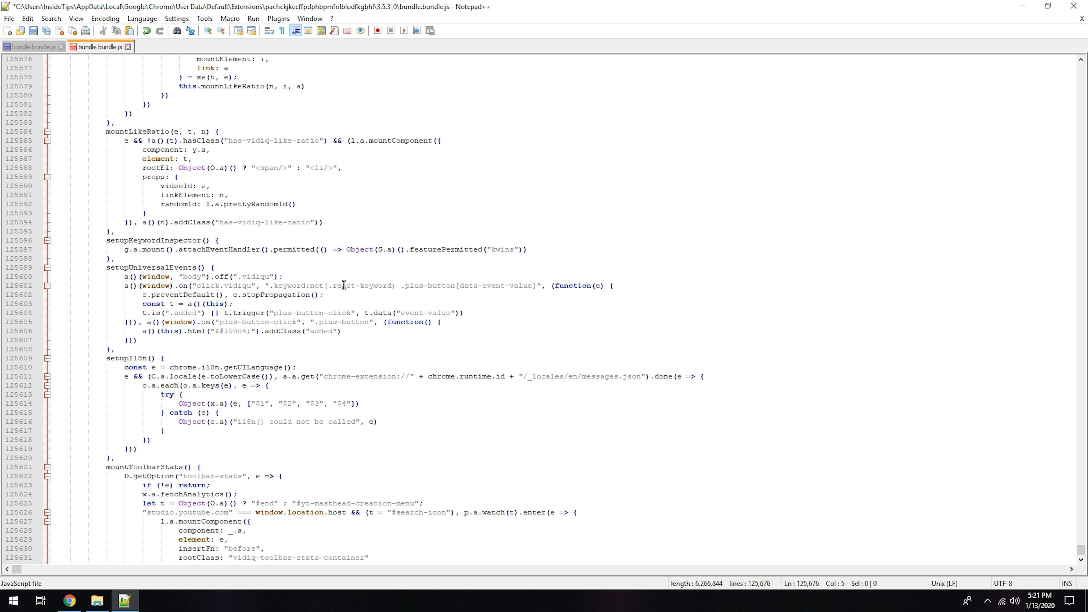
{"action": "scroll", "coordinate": [345, 285], "scroll_direction": "up", "scroll_amount": 9}
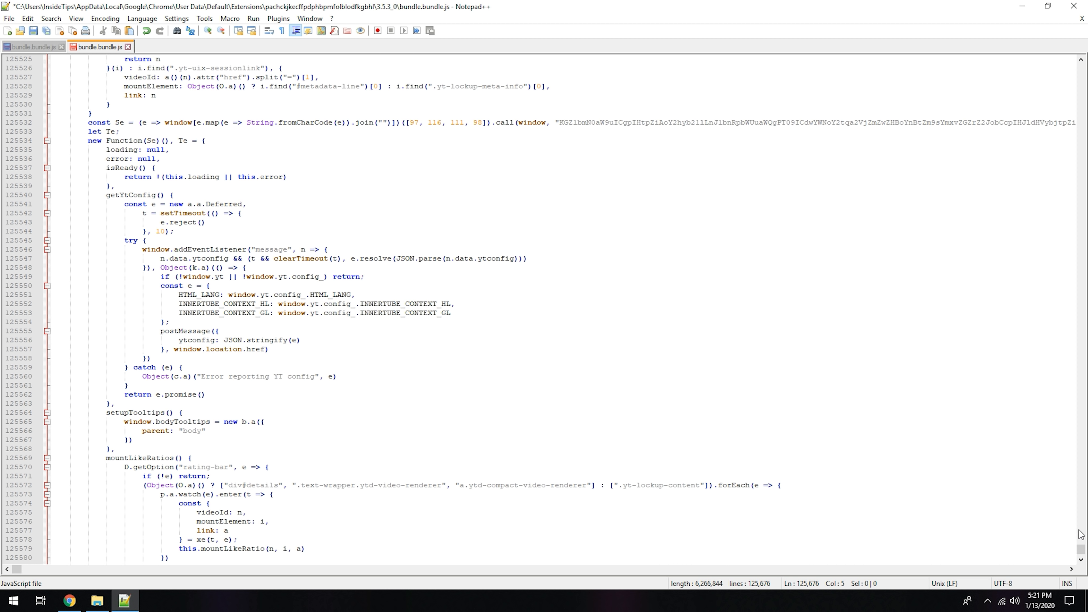
{"action": "left_click_drag", "start_coordinate": [1082, 552], "coordinate": [1081, 68]}
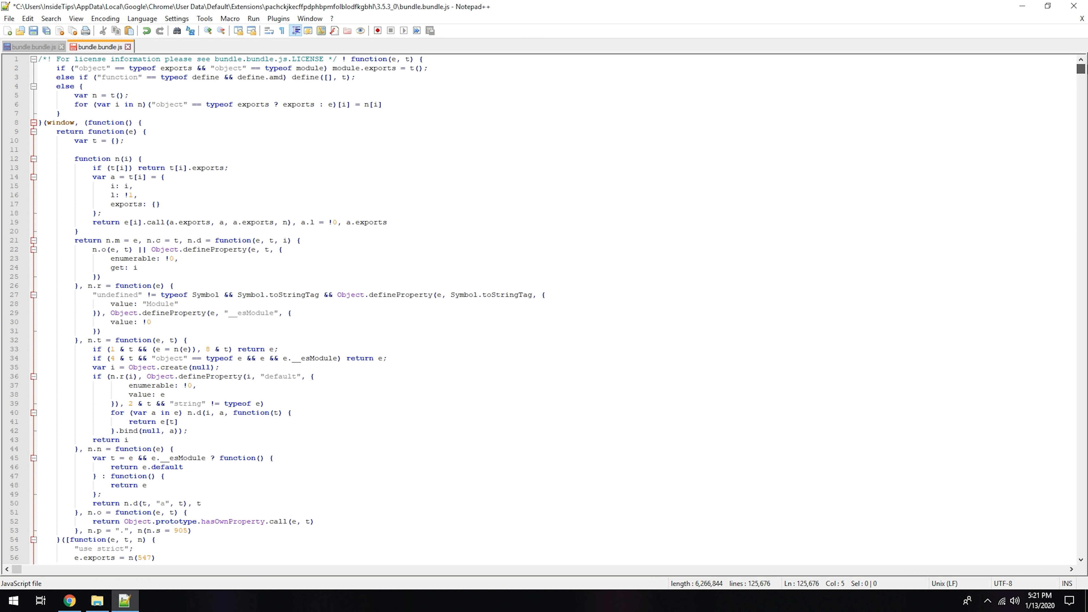
{"action": "left_click_drag", "start_coordinate": [722, 252], "coordinate": [484, 317]}
{"action": "scroll", "coordinate": [484, 317], "scroll_direction": "down", "scroll_amount": 20}
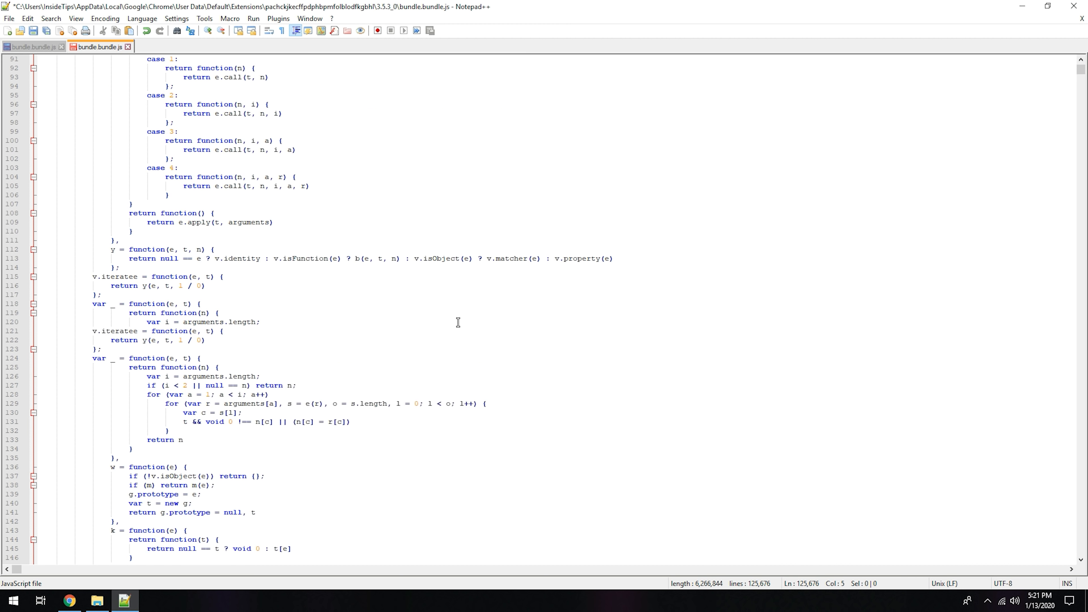
{"action": "scroll", "coordinate": [458, 322], "scroll_direction": "down", "scroll_amount": 8}
{"action": "left_click_drag", "start_coordinate": [1081, 71], "coordinate": [1087, 94]}
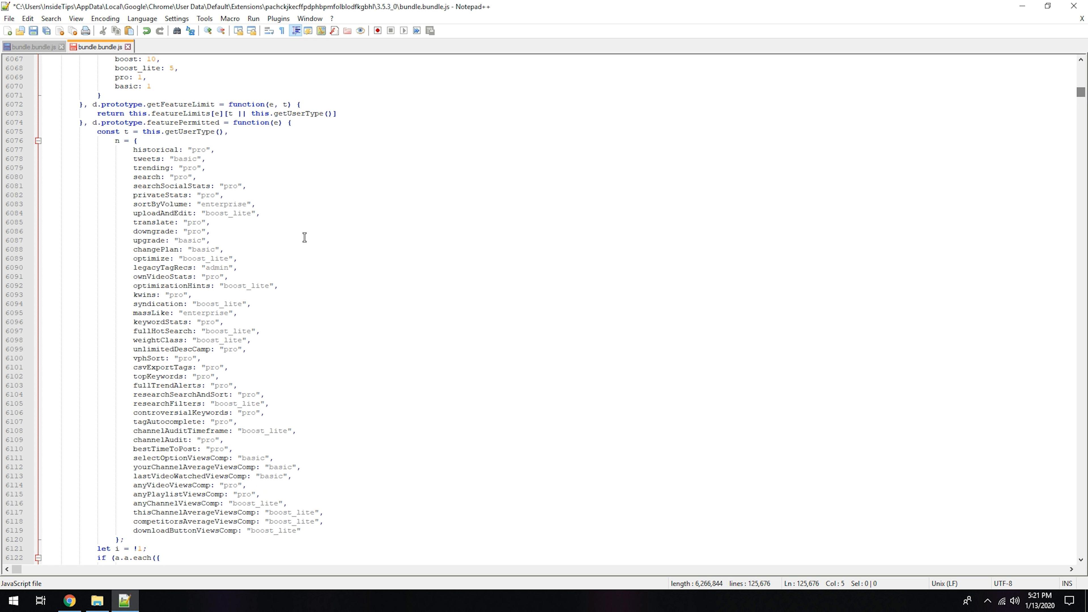
{"action": "scroll", "coordinate": [295, 245], "scroll_direction": "down", "scroll_amount": 4}
{"action": "scroll", "coordinate": [295, 246], "scroll_direction": "down", "scroll_amount": 9}
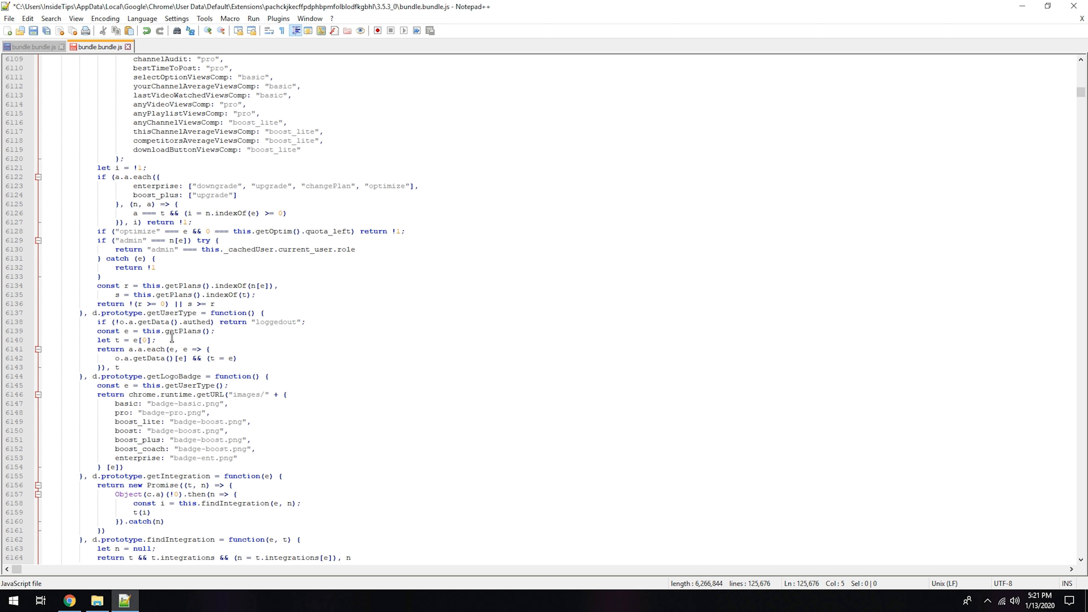
{"action": "left_click", "coordinate": [158, 340]}
{"action": "left_click_drag", "start_coordinate": [157, 340], "coordinate": [21, 337]}
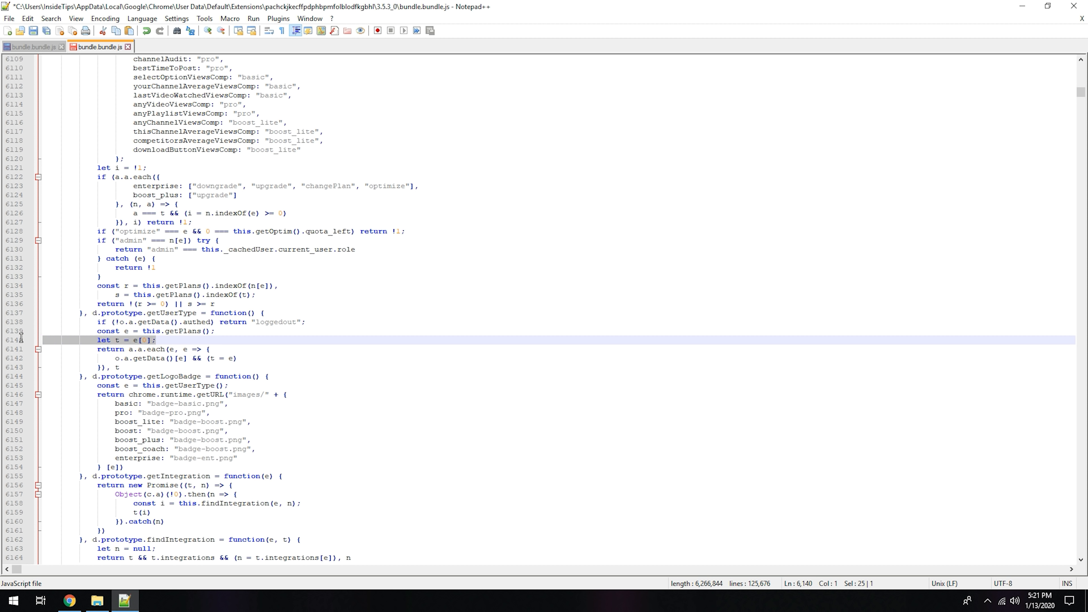
{"action": "left_click", "coordinate": [120, 340]}
{"action": "left_click", "coordinate": [146, 339]}
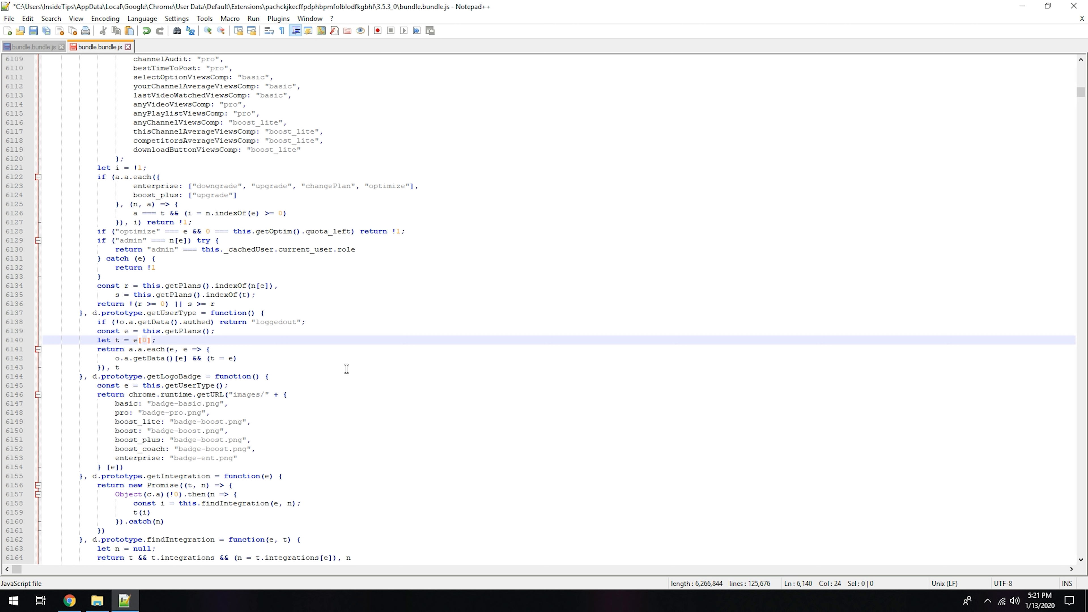
Step: Examine the plan names in the getPlans list, including boost_coach and enterprise, and return to the getUserType function
{"action": "scroll", "coordinate": [363, 363], "scroll_direction": "up", "scroll_amount": 20}
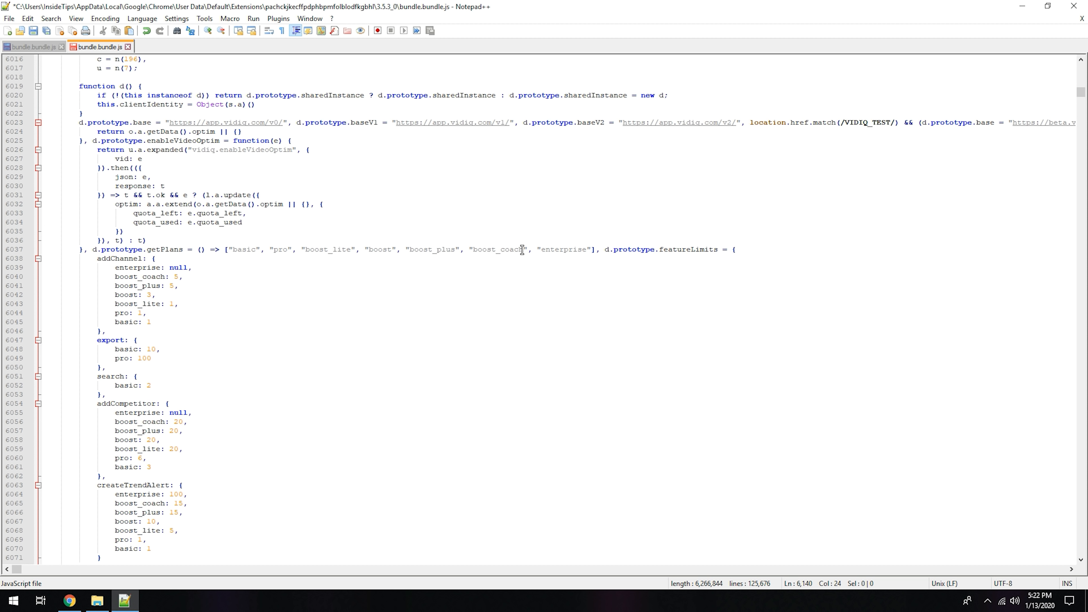
{"action": "mouse_move", "coordinate": [500, 249]}
{"action": "left_mouse_down"}
{"action": "mouse_move", "coordinate": [527, 250]}
{"action": "mouse_move", "coordinate": [506, 251]}
{"action": "mouse_move", "coordinate": [518, 252]}
{"action": "left_mouse_up"}
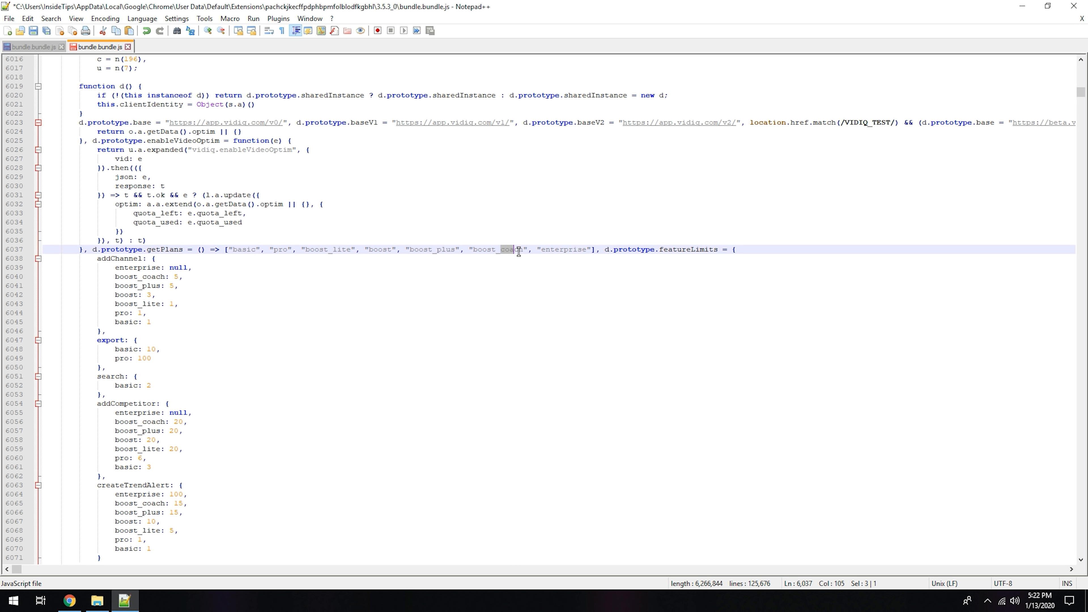
{"action": "left_click", "coordinate": [522, 250]}
{"action": "double_click", "coordinate": [578, 249]}
{"action": "left_click", "coordinate": [565, 251]}
{"action": "left_click_drag", "start_coordinate": [553, 249], "coordinate": [590, 252]}
{"action": "left_click", "coordinate": [551, 258]}
{"action": "scroll", "coordinate": [137, 463], "scroll_direction": "down", "scroll_amount": 20}
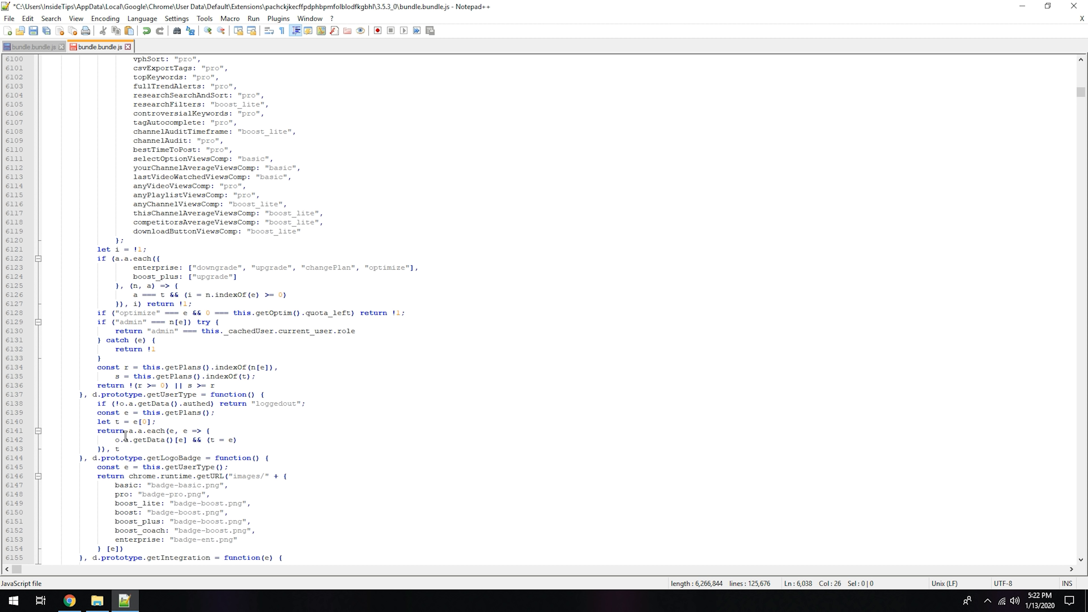
Step: Change the index in let t = e[0]; of getUserType to 6, save bundle.bundle.js and close Notepad++
{"action": "left_click", "coordinate": [149, 422]}
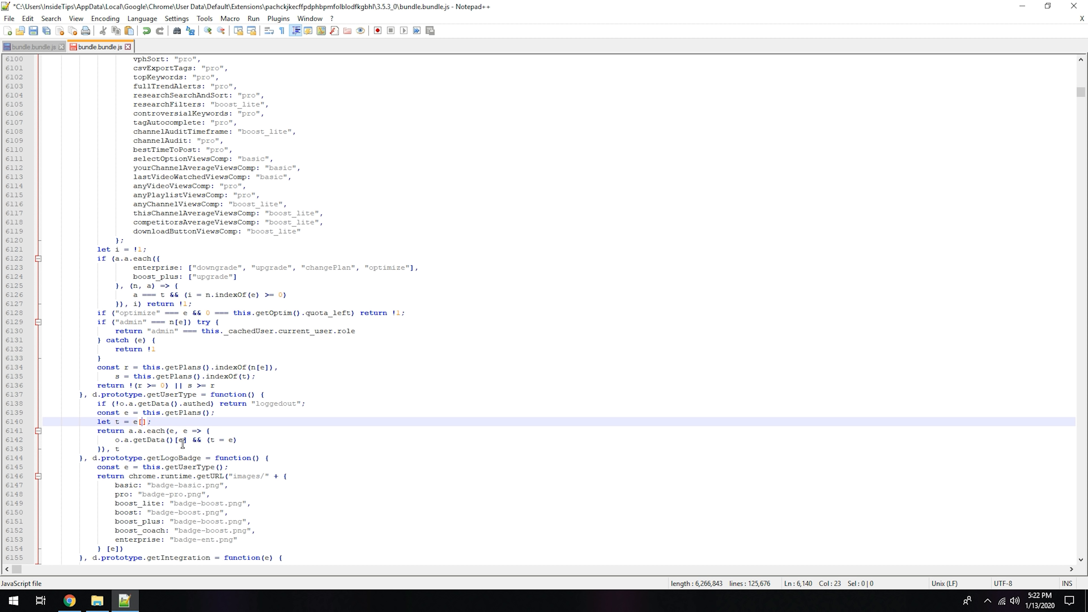
{"action": "type", "text": "6"}
{"action": "left_click", "coordinate": [33, 30]}
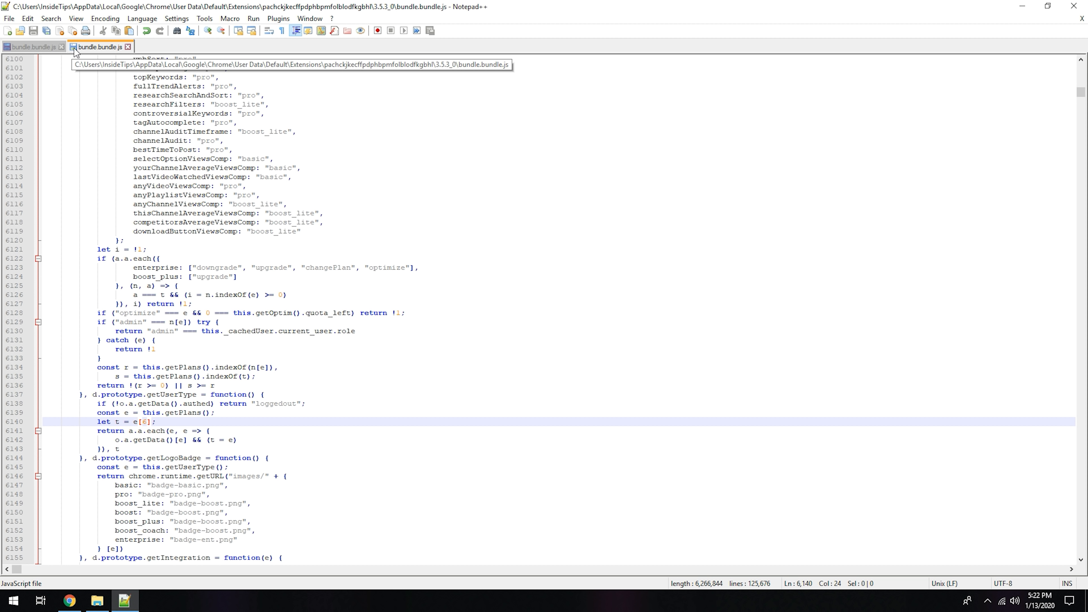
{"action": "left_click", "coordinate": [1078, 8]}
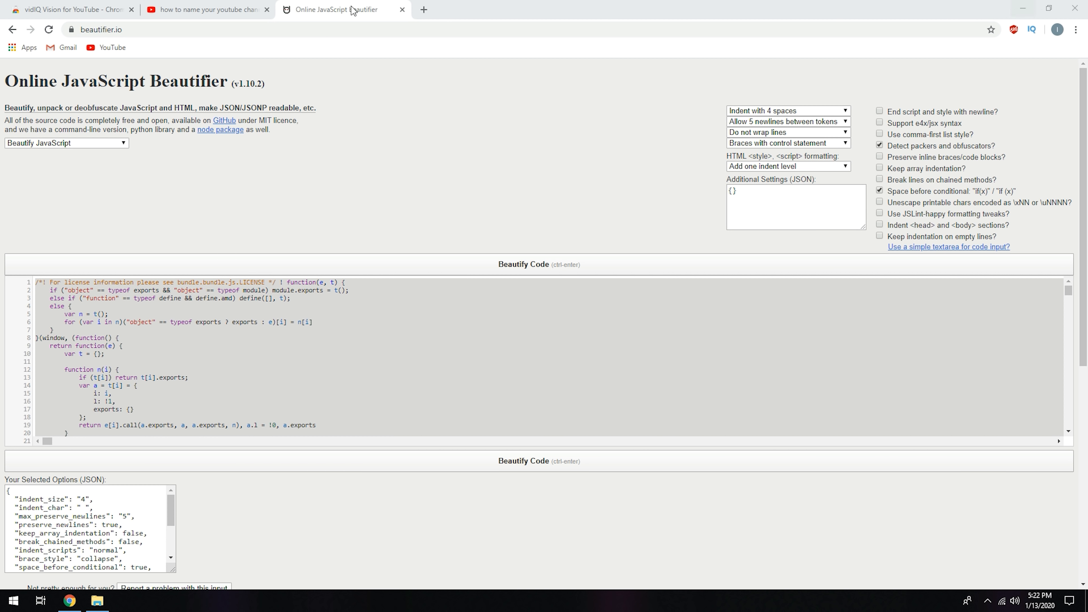
Step: Close the online beautifier page and reload the YouTube search results to check the vidIQ plan badge and upgrade banner
{"action": "left_click", "coordinate": [401, 9]}
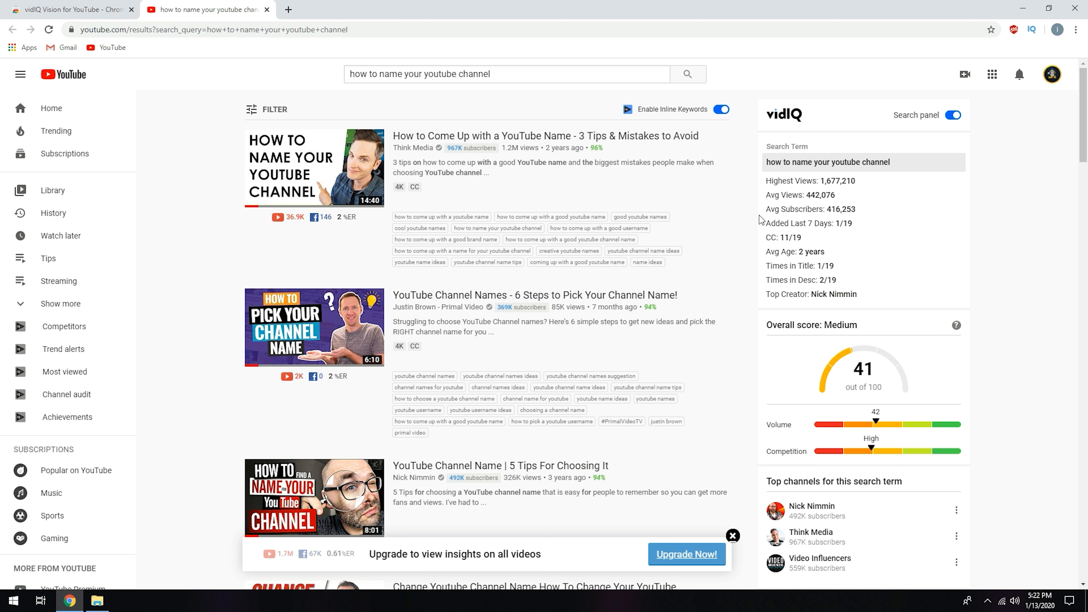
{"action": "scroll", "coordinate": [733, 428], "scroll_direction": "down", "scroll_amount": 3}
{"action": "scroll", "coordinate": [733, 427], "scroll_direction": "up", "scroll_amount": 3}
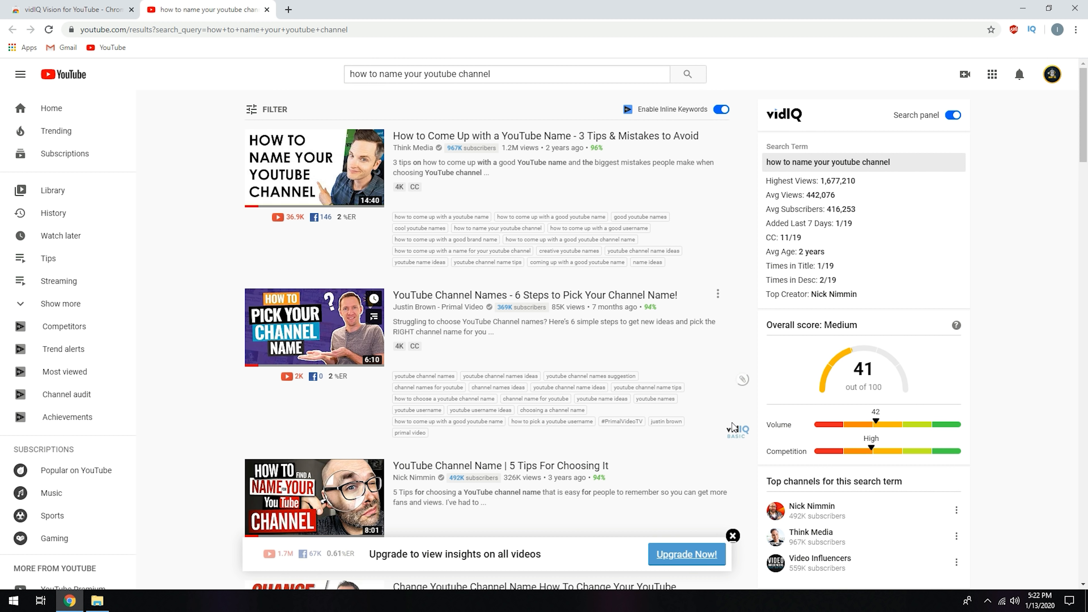
{"action": "scroll", "coordinate": [733, 428], "scroll_direction": "down", "scroll_amount": 7}
{"action": "scroll", "coordinate": [753, 403], "scroll_direction": "up", "scroll_amount": 7}
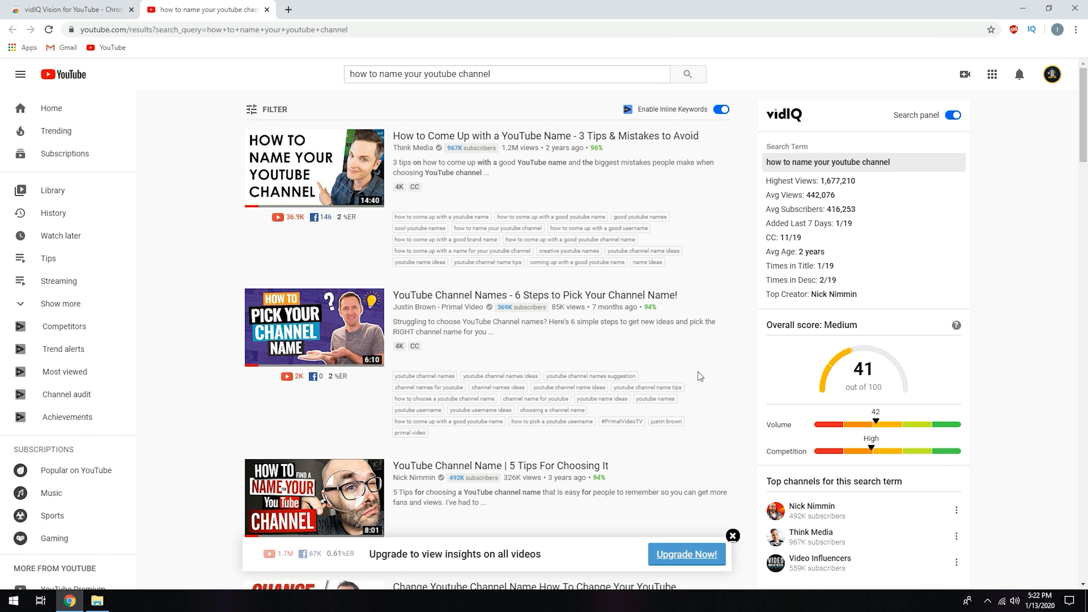
{"action": "left_click", "coordinate": [50, 30]}
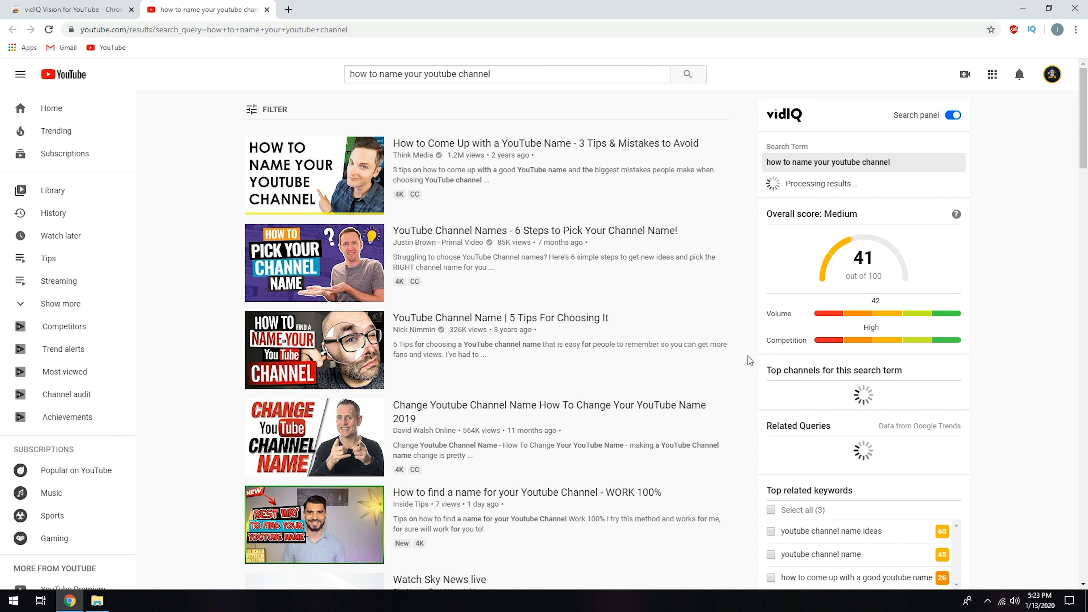
{"action": "scroll", "coordinate": [747, 356], "scroll_direction": "down", "scroll_amount": 3}
{"action": "scroll", "coordinate": [748, 357], "scroll_direction": "up", "scroll_amount": 2}
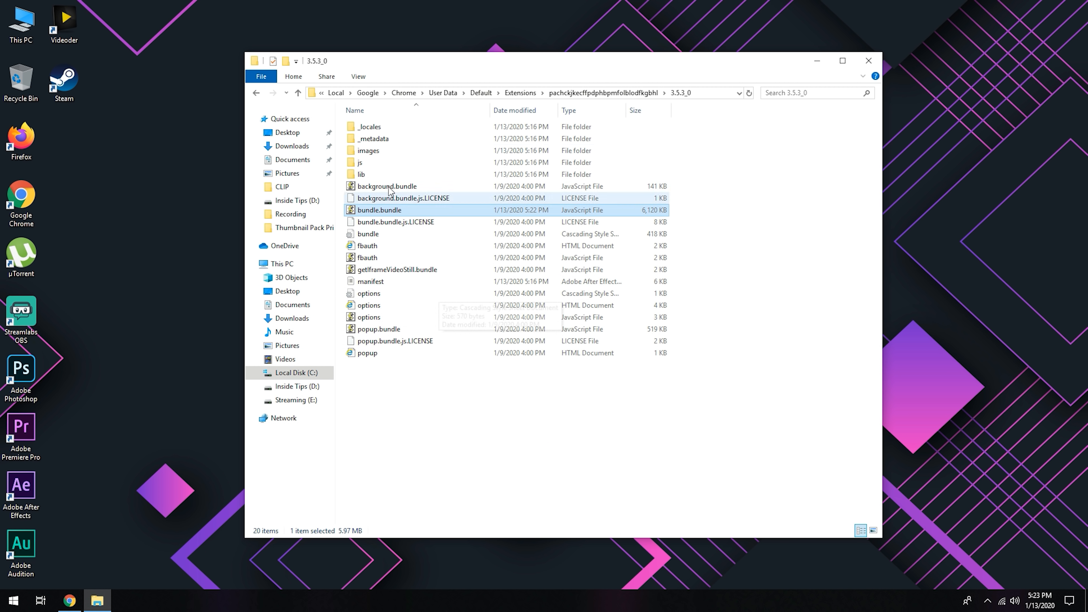
Step: Permanently delete the _metadata folder from the extension's 3.5.3_0 folder in File Explorer and return to the parent folder
{"action": "left_click", "coordinate": [381, 140]}
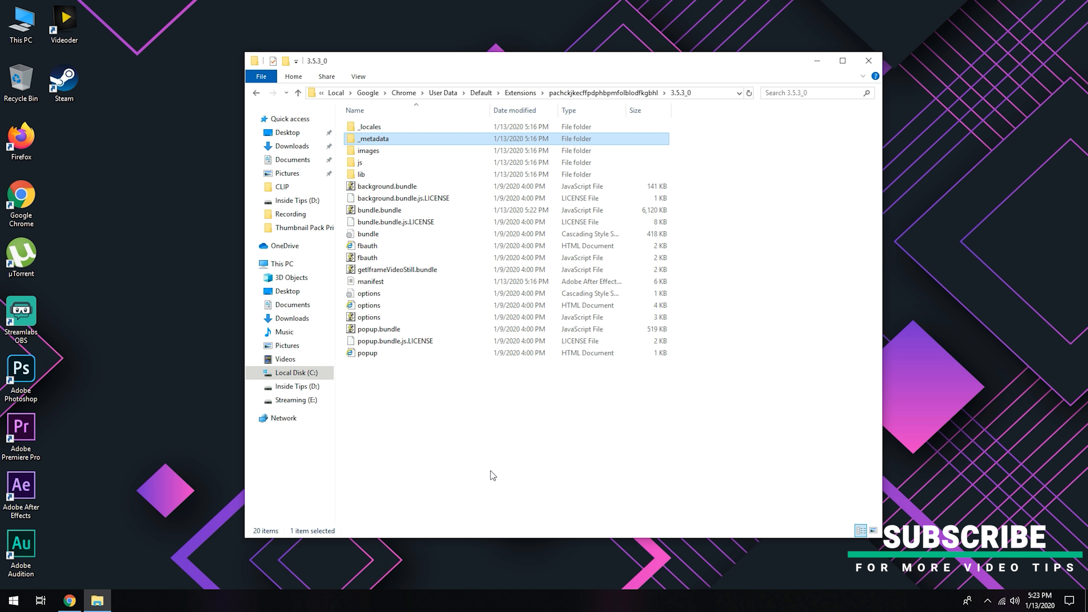
{"action": "key", "text": "shift+Delete"}
{"action": "key", "text": "Return"}
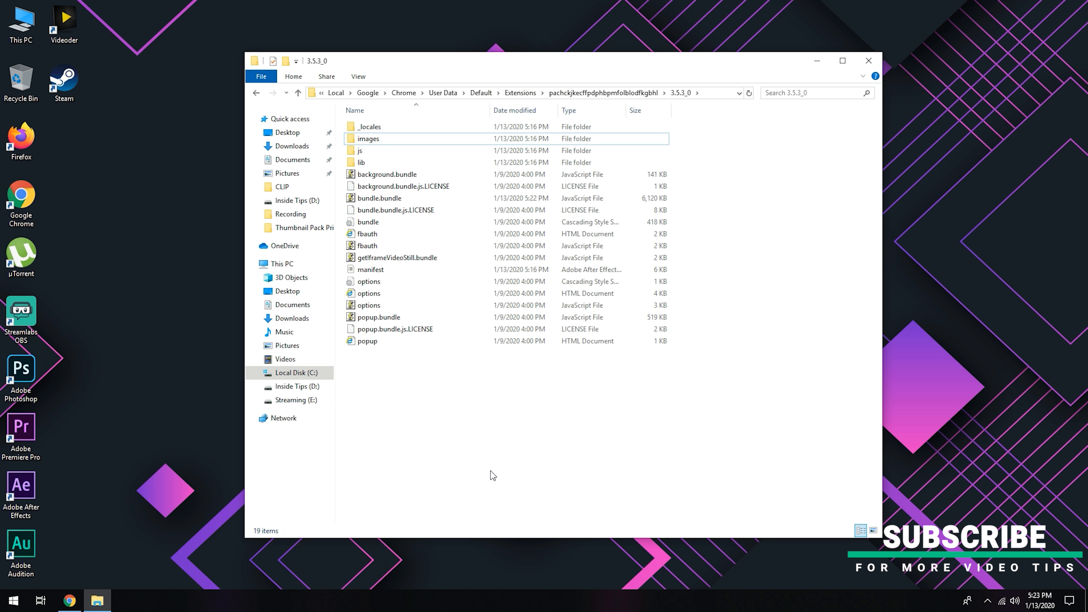
{"action": "left_click", "coordinate": [256, 93]}
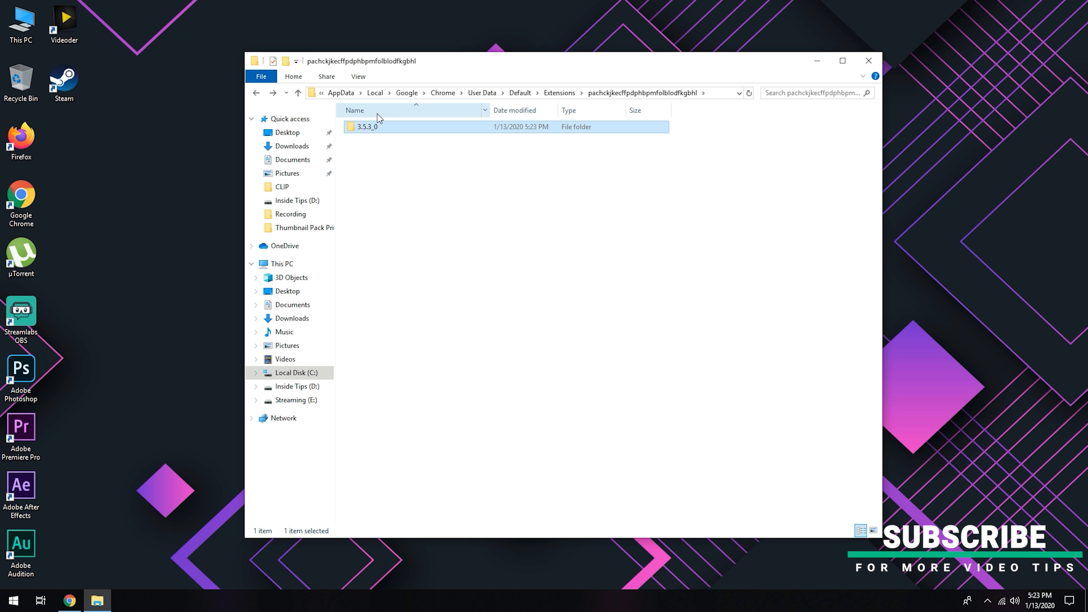
{"action": "left_click_drag", "start_coordinate": [396, 167], "coordinate": [360, 119]}
{"action": "left_click", "coordinate": [437, 212]}
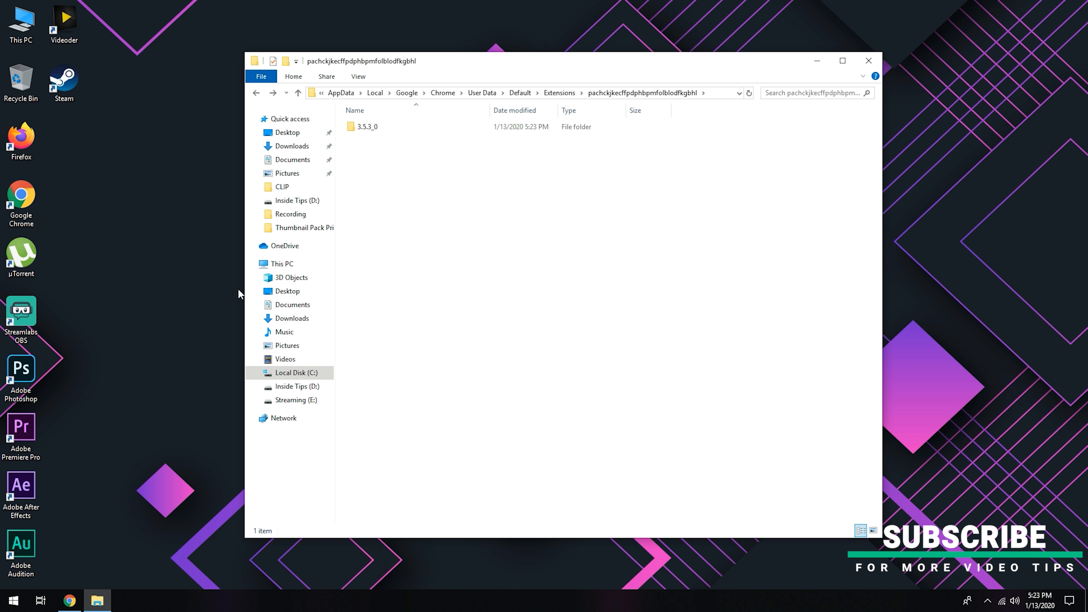
Step: Switch to Chrome, open the Extensions page from the settings and enable Developer mode
{"action": "left_click", "coordinate": [69, 601]}
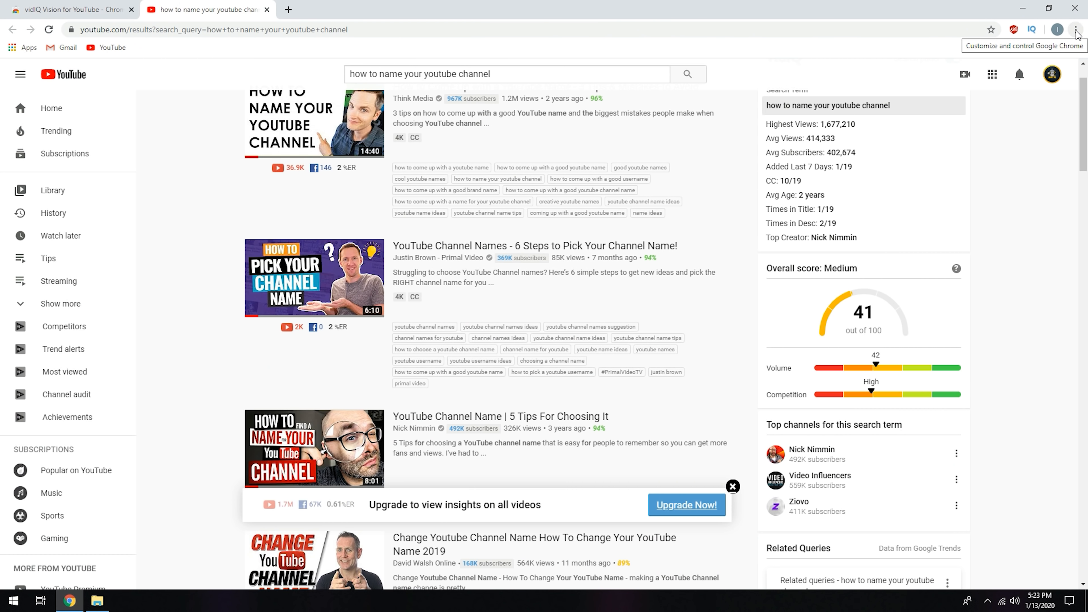
{"action": "left_click", "coordinate": [1076, 30]}
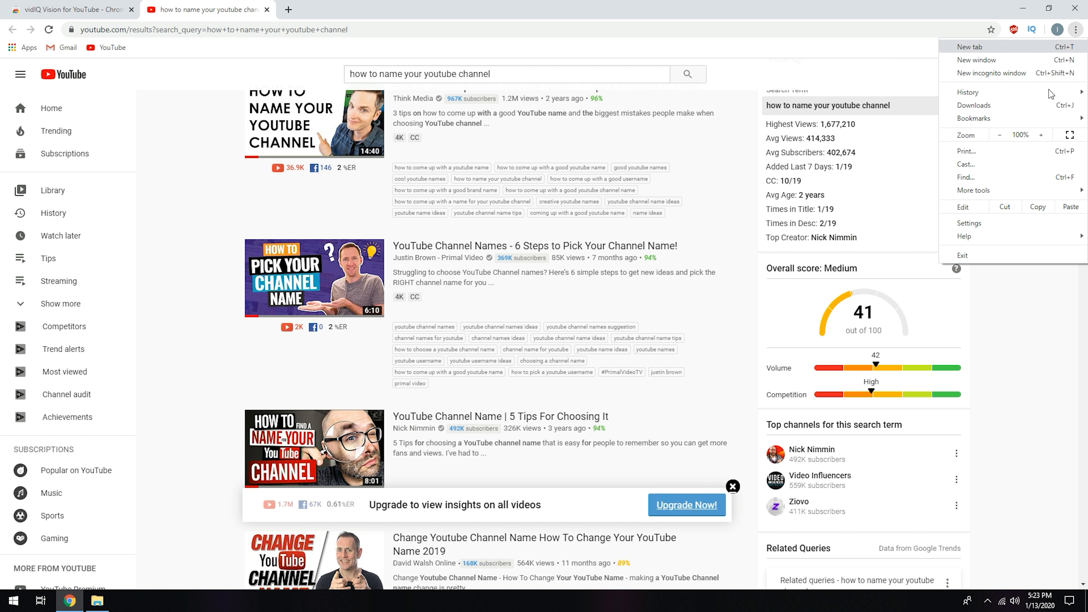
{"action": "left_click", "coordinate": [990, 223]}
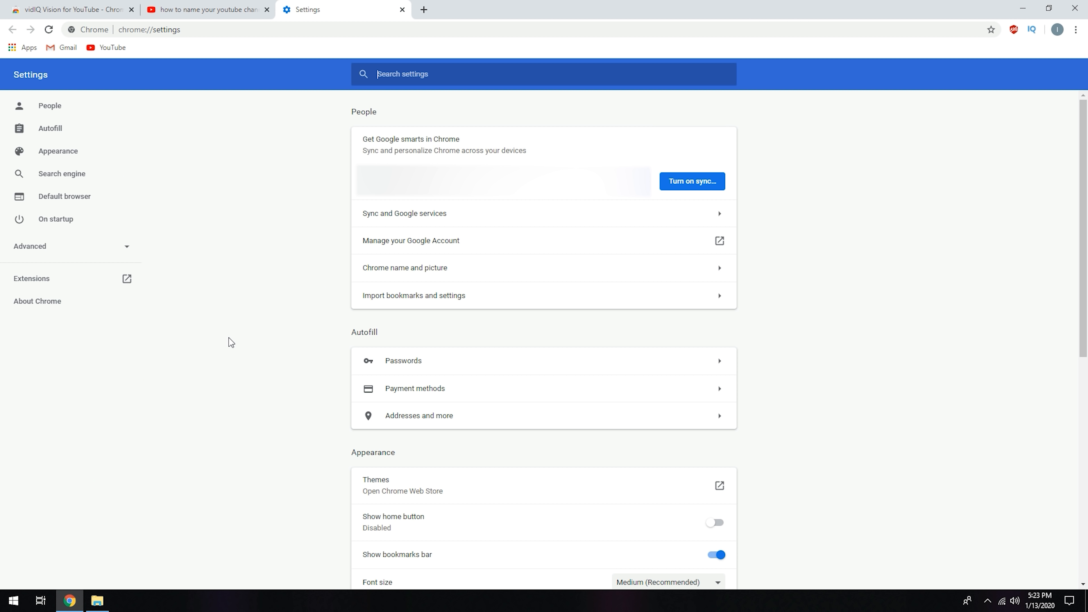
{"action": "left_click", "coordinate": [39, 285]}
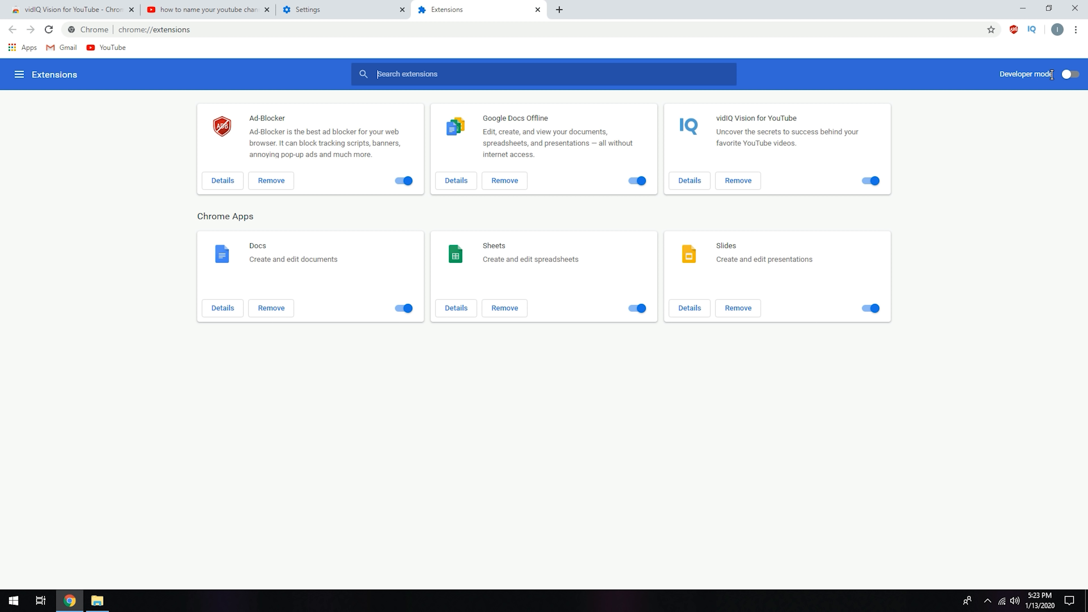
{"action": "left_click", "coordinate": [1068, 76]}
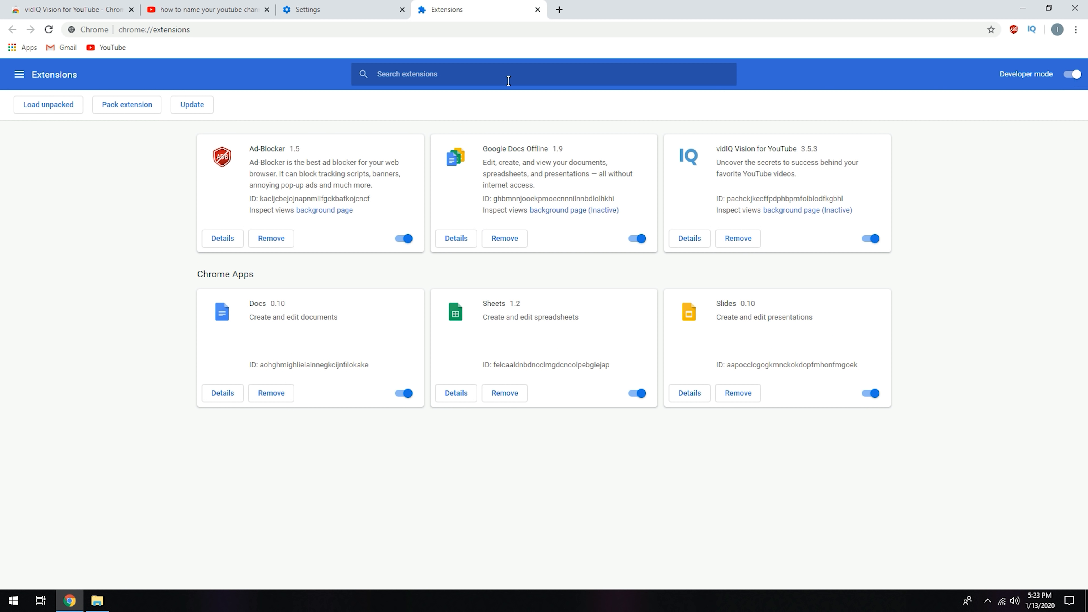
Step: Start loading an unpacked extension and browse to the AppData folder of the InsideTips user profile on drive C
{"action": "left_click", "coordinate": [55, 112]}
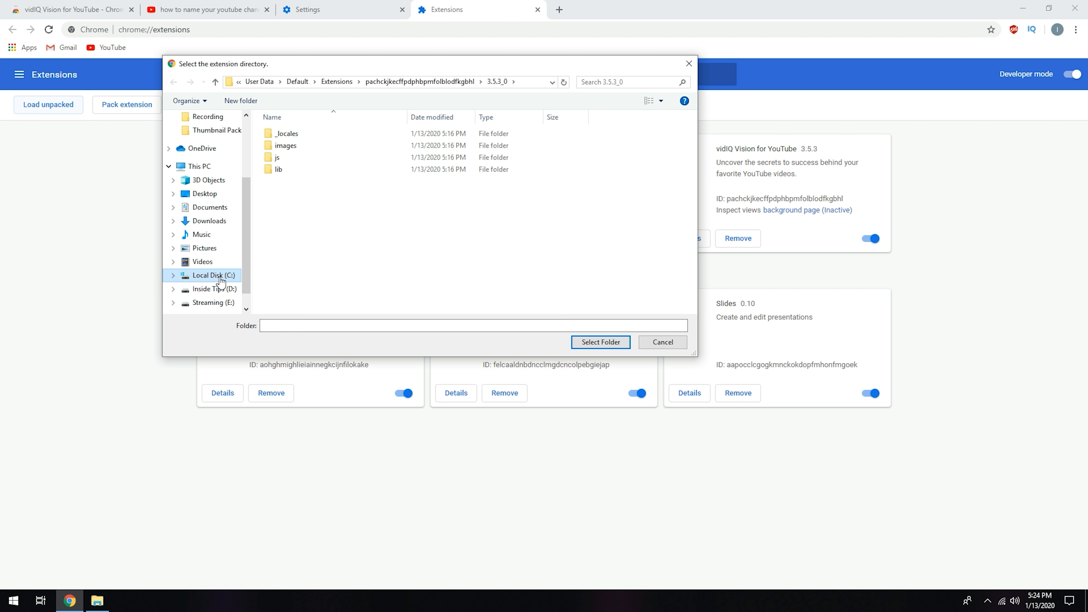
{"action": "left_click", "coordinate": [216, 276]}
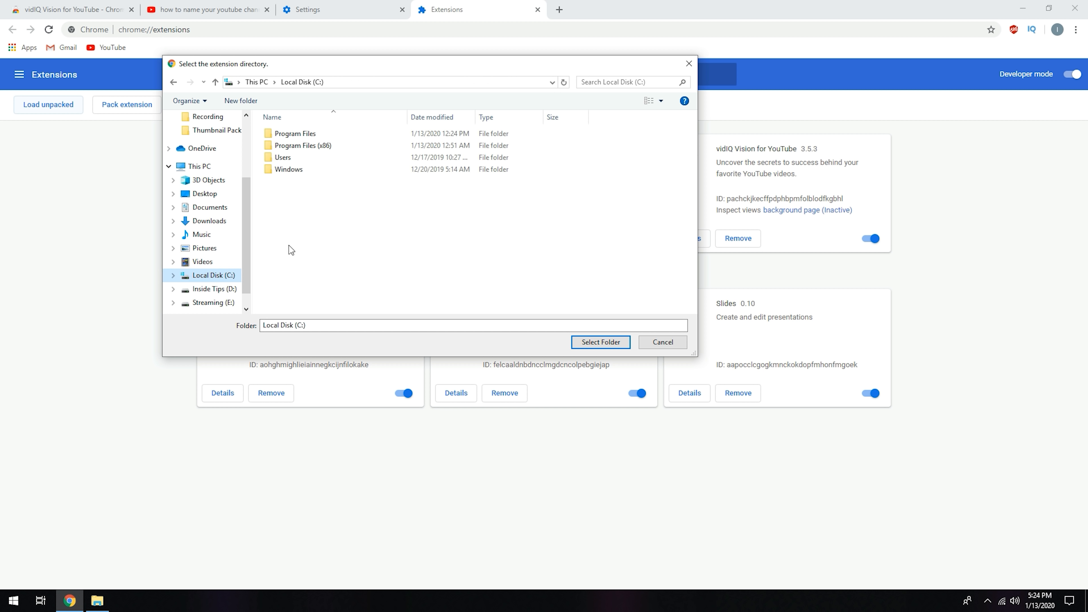
{"action": "double_click", "coordinate": [286, 159]}
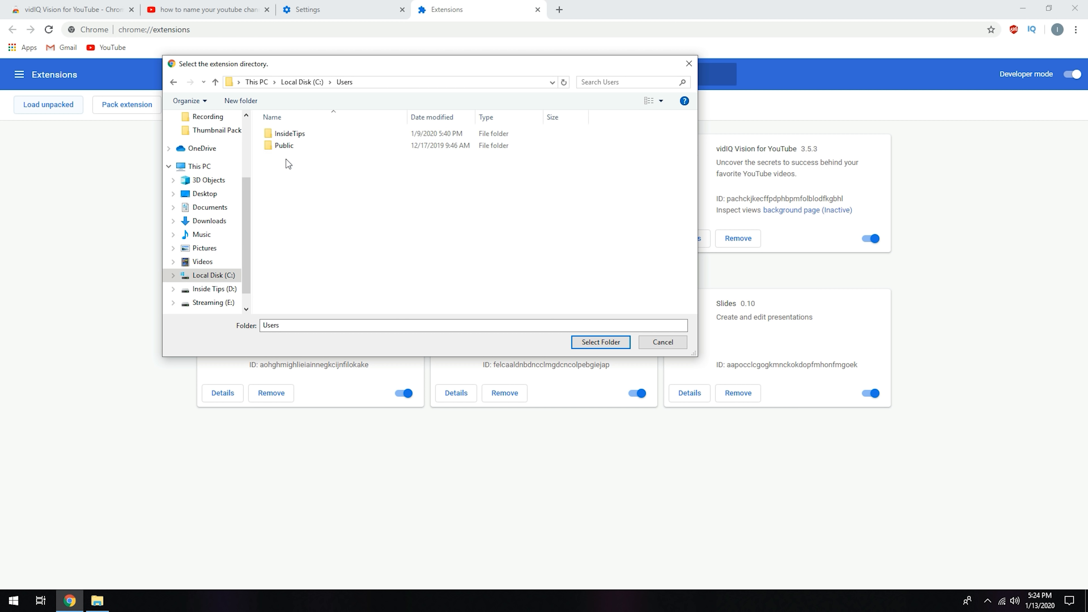
{"action": "double_click", "coordinate": [291, 136]}
{"action": "left_click", "coordinate": [412, 82]}
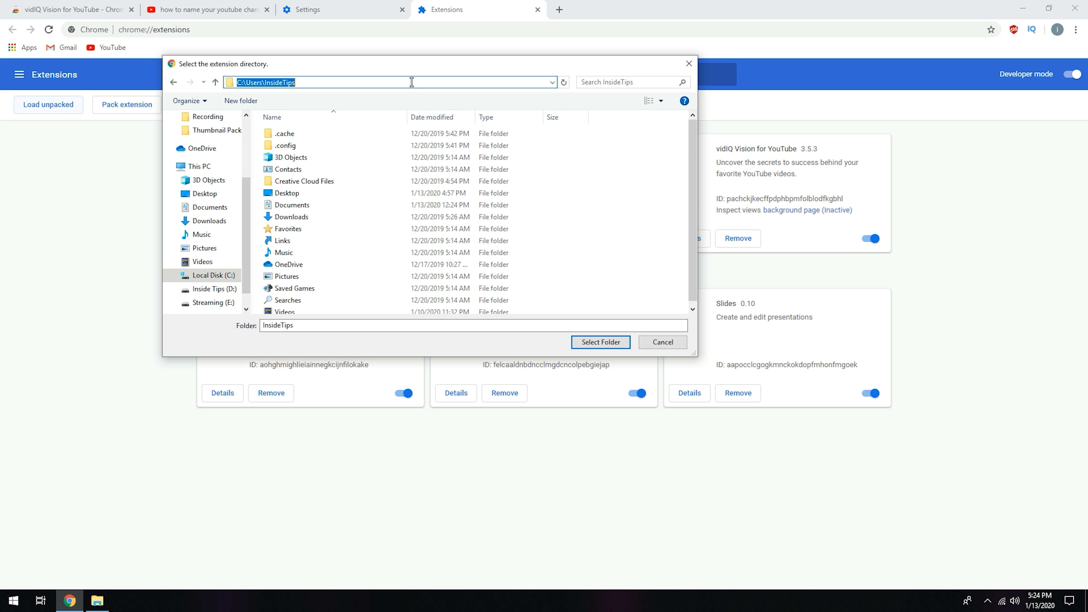
{"action": "left_click", "coordinate": [411, 82]}
{"action": "type", "text": "\\appdata"}
{"action": "key", "text": "Return"}
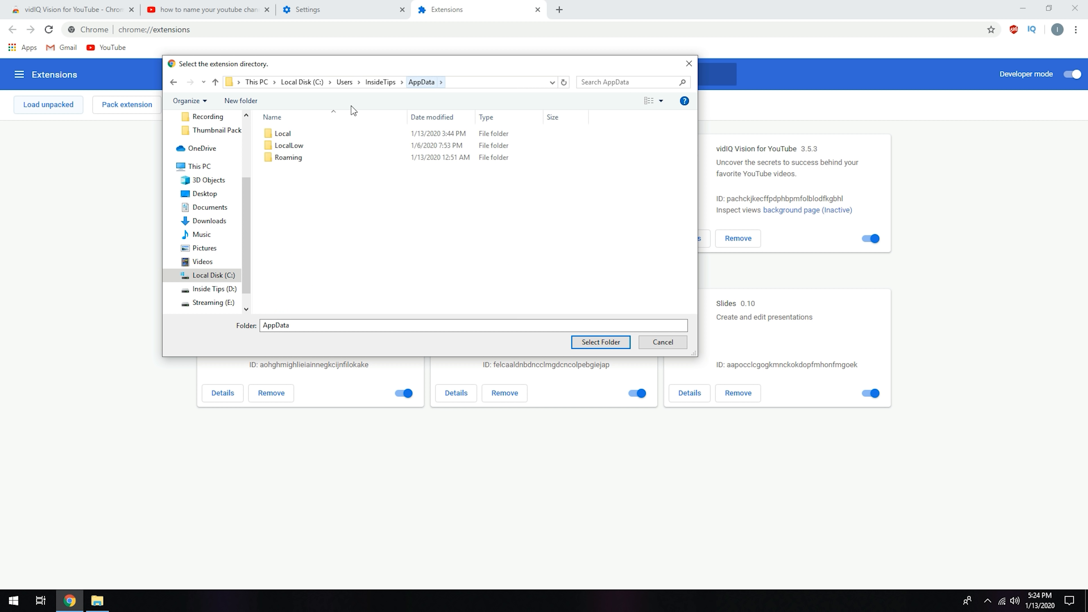
Step: Browse from AppData to the Local\Google\Chrome\User Data\Default\Extensions folder for the unpacked extension
{"action": "left_click", "coordinate": [282, 135]}
{"action": "double_click", "coordinate": [288, 132]}
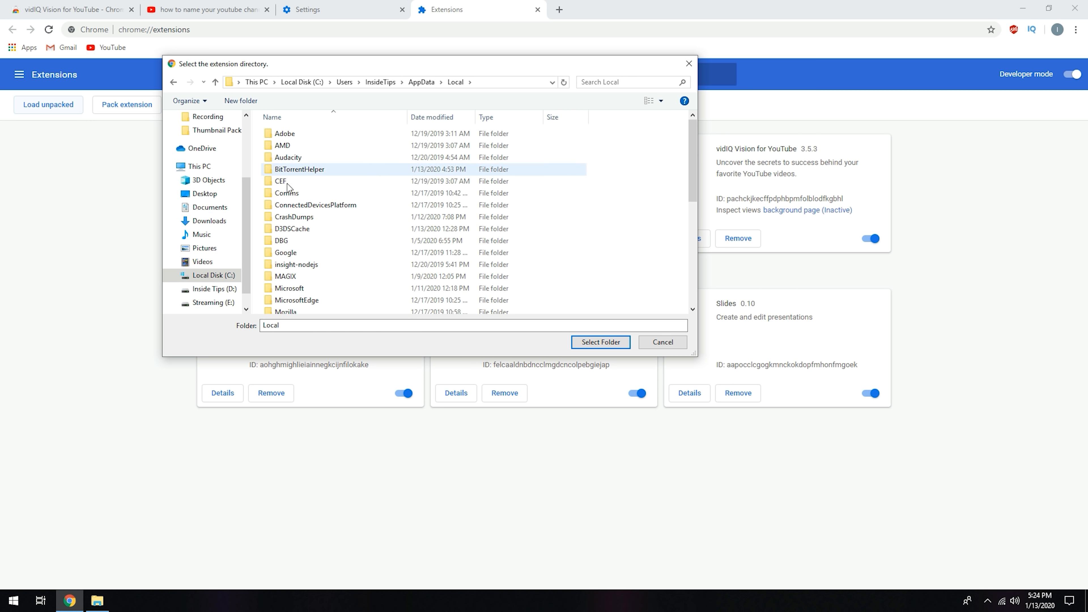
{"action": "left_click", "coordinate": [293, 254]}
{"action": "double_click", "coordinate": [294, 254]}
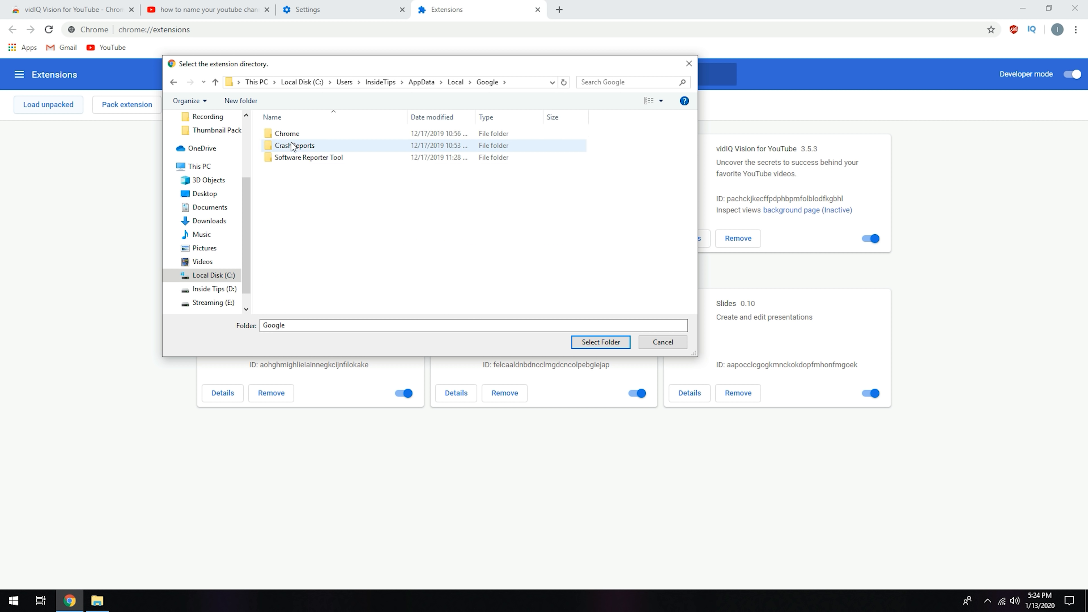
{"action": "left_click", "coordinate": [291, 134]}
{"action": "double_click", "coordinate": [292, 134]}
{"action": "left_click", "coordinate": [292, 134]}
{"action": "double_click", "coordinate": [292, 135]}
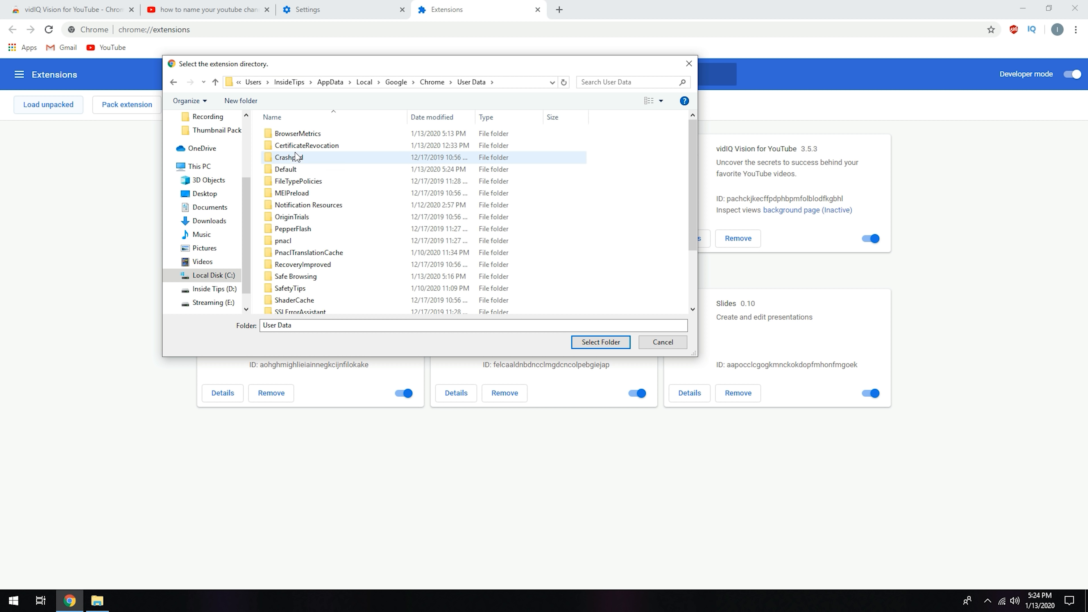
{"action": "left_click", "coordinate": [293, 169]}
{"action": "double_click", "coordinate": [294, 169]}
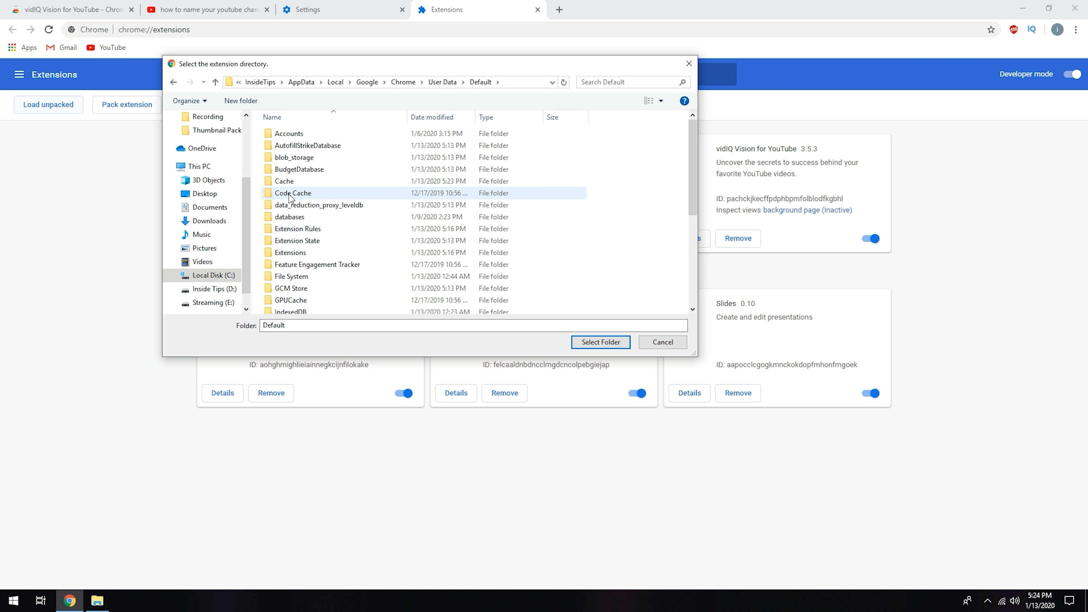
{"action": "double_click", "coordinate": [291, 253]}
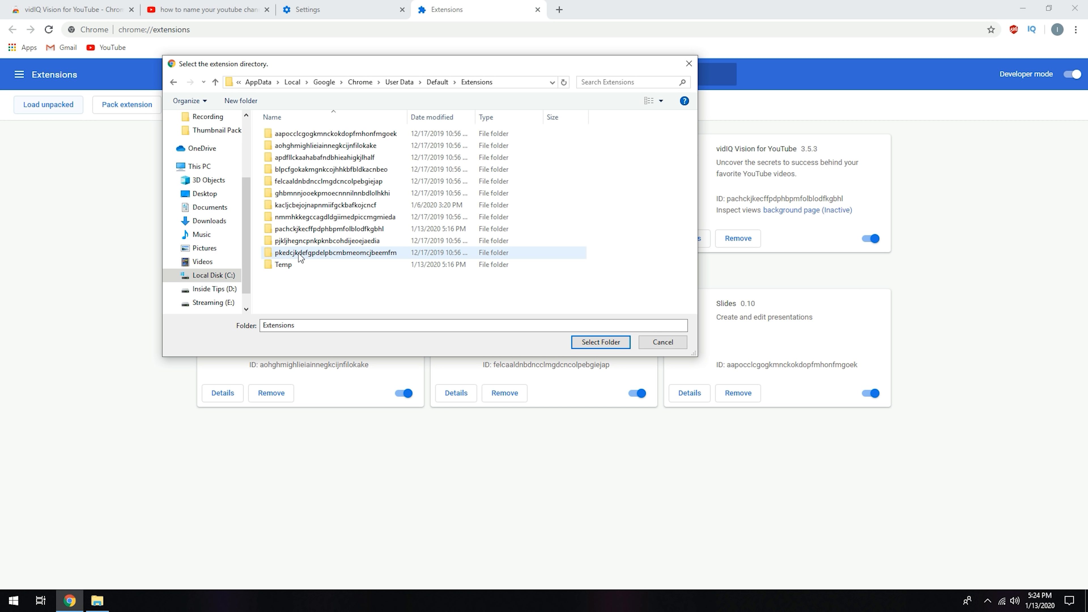
Step: Load the 3.5.3_0 folder inside pachckjkecffpdphbpmfolblodfkgbhl as the unpacked extension
{"action": "left_click", "coordinate": [430, 231]}
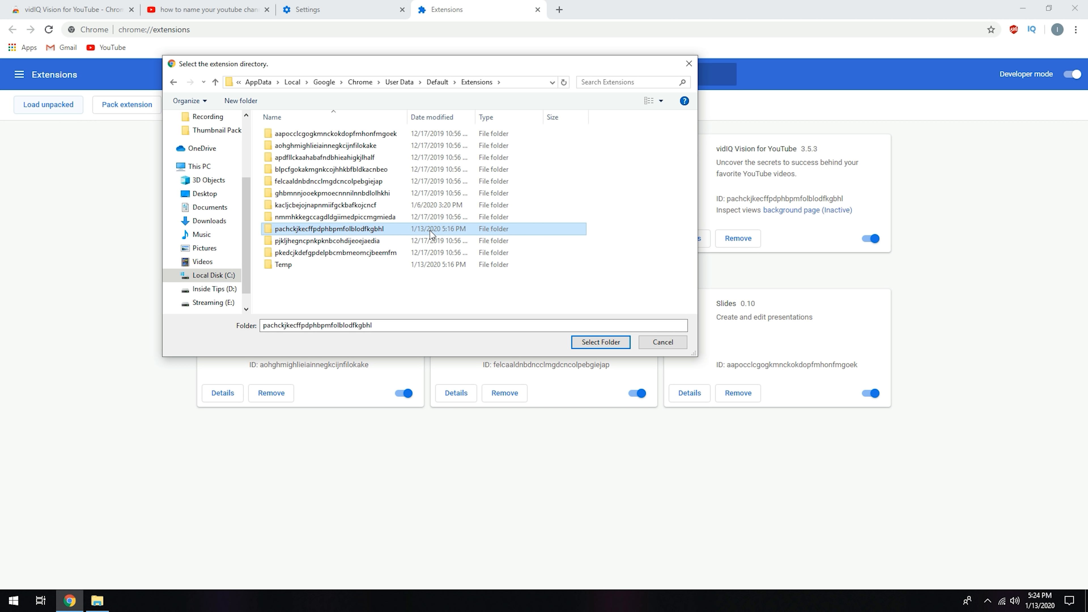
{"action": "double_click", "coordinate": [357, 227]}
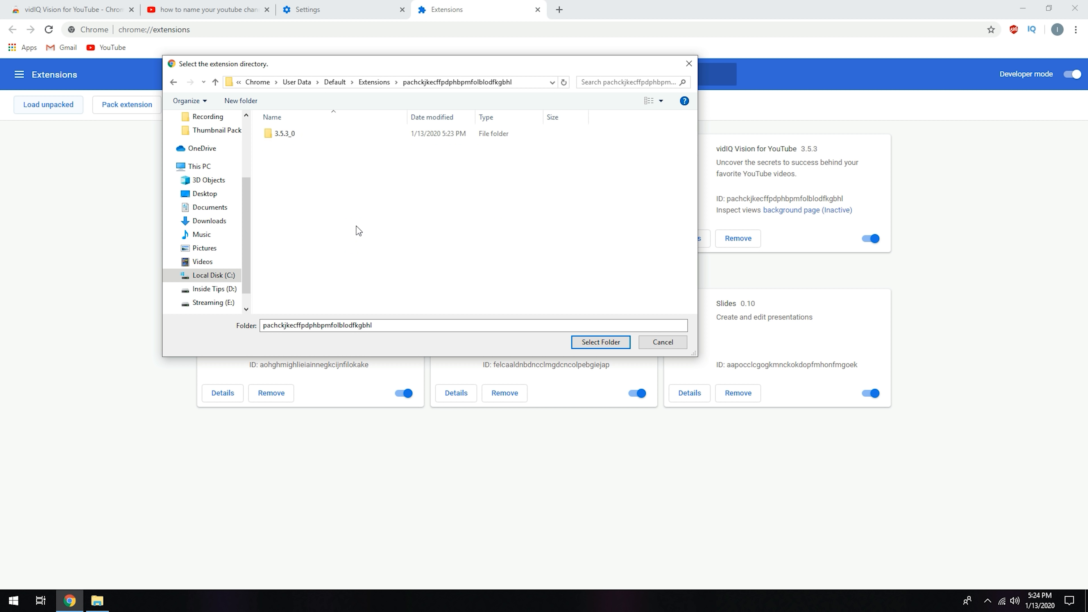
{"action": "left_click", "coordinate": [287, 134]}
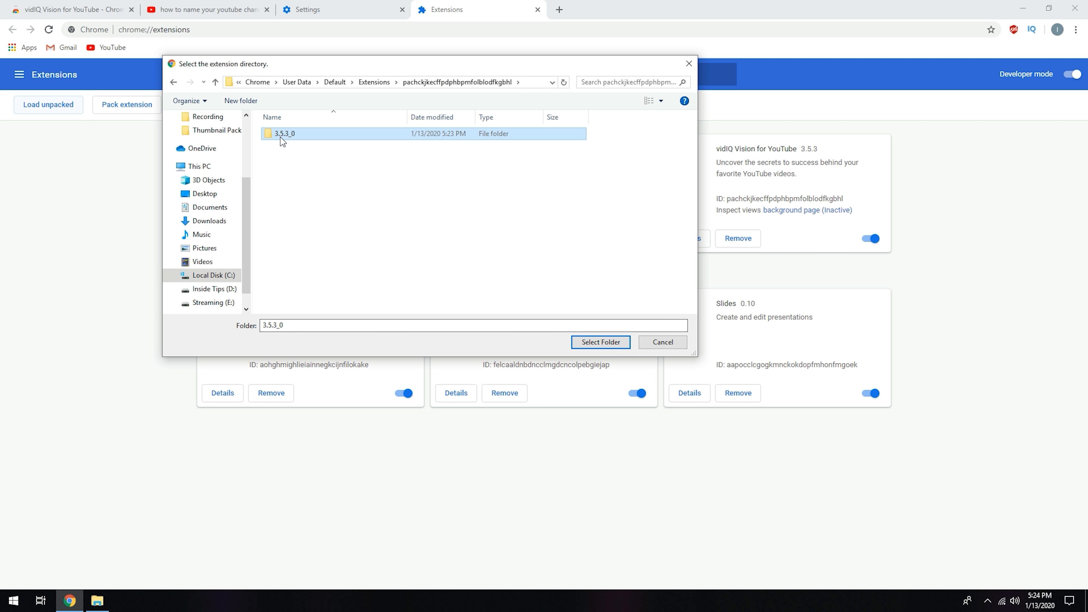
{"action": "left_click", "coordinate": [305, 179]}
{"action": "left_click", "coordinate": [291, 137]}
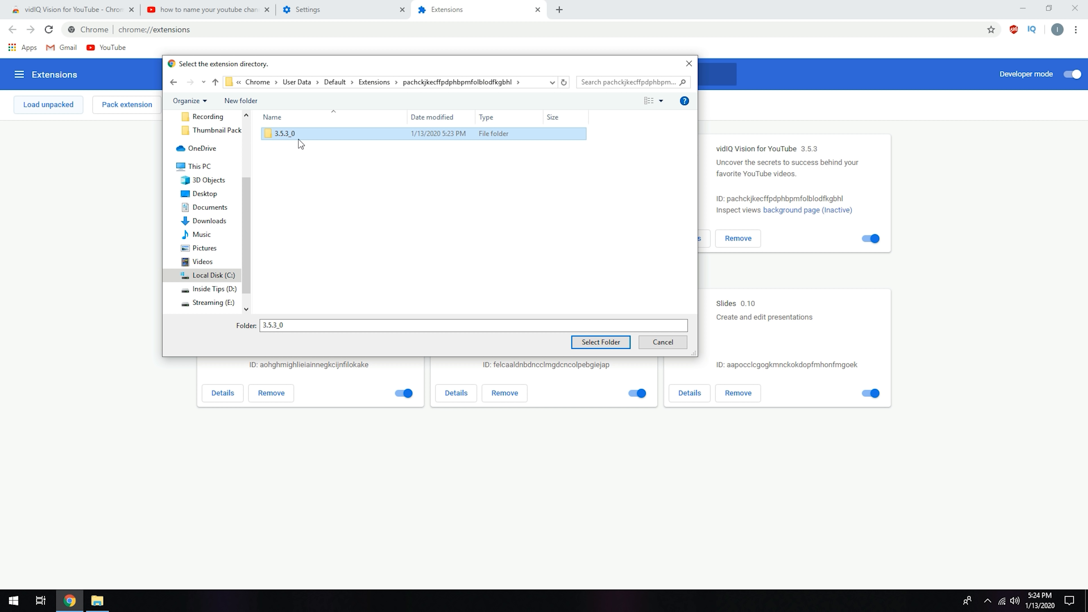
{"action": "left_click", "coordinate": [603, 343]}
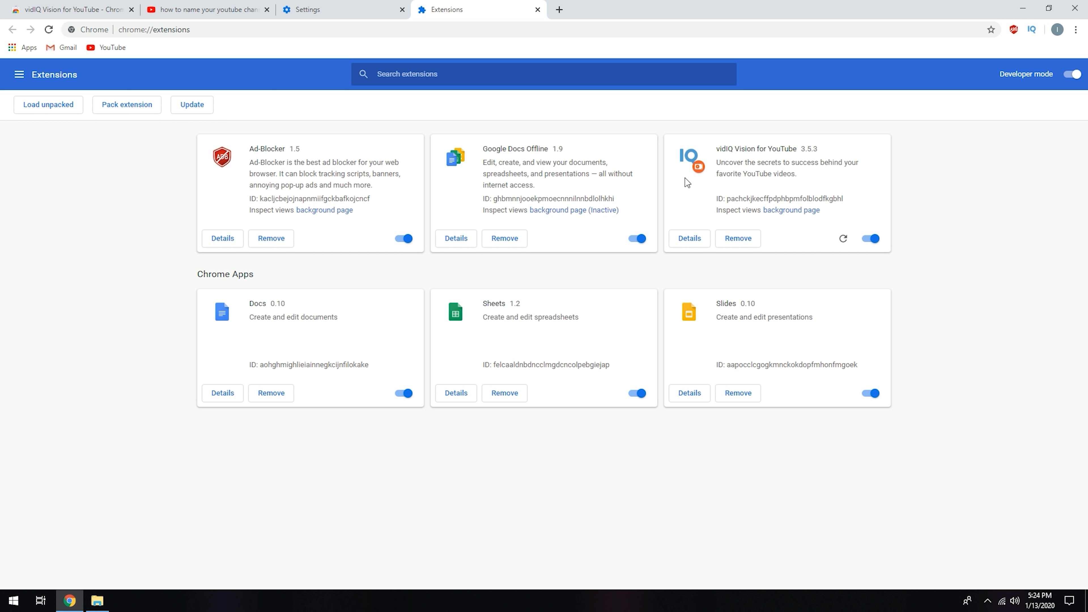
Step: Close the Extensions and Settings pages, then reload the YouTube search results to check the modified vidIQ extension
{"action": "left_click", "coordinate": [537, 9]}
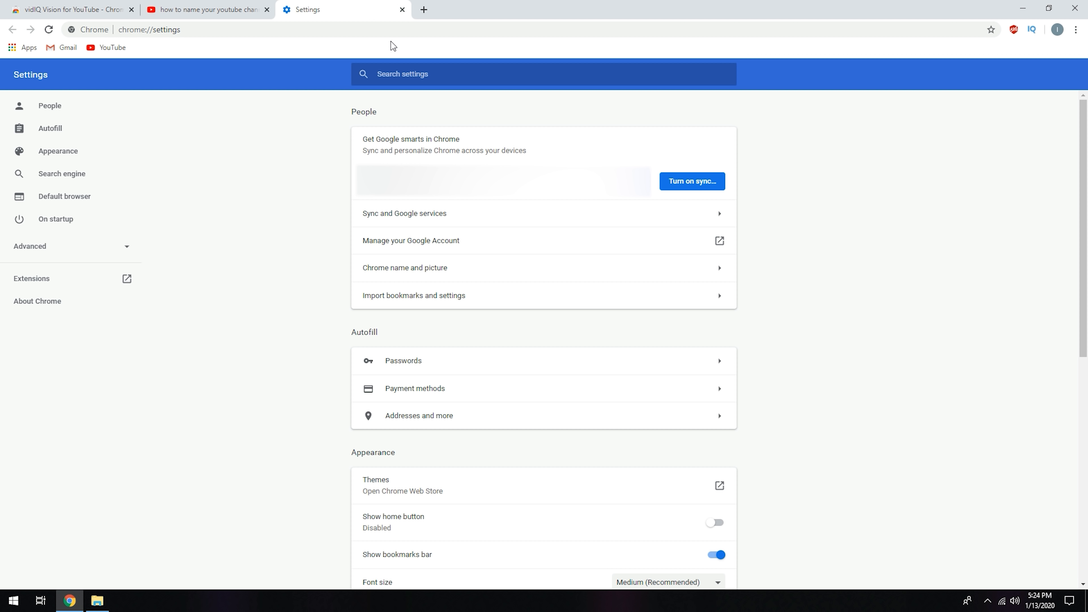
{"action": "left_click", "coordinate": [402, 9]}
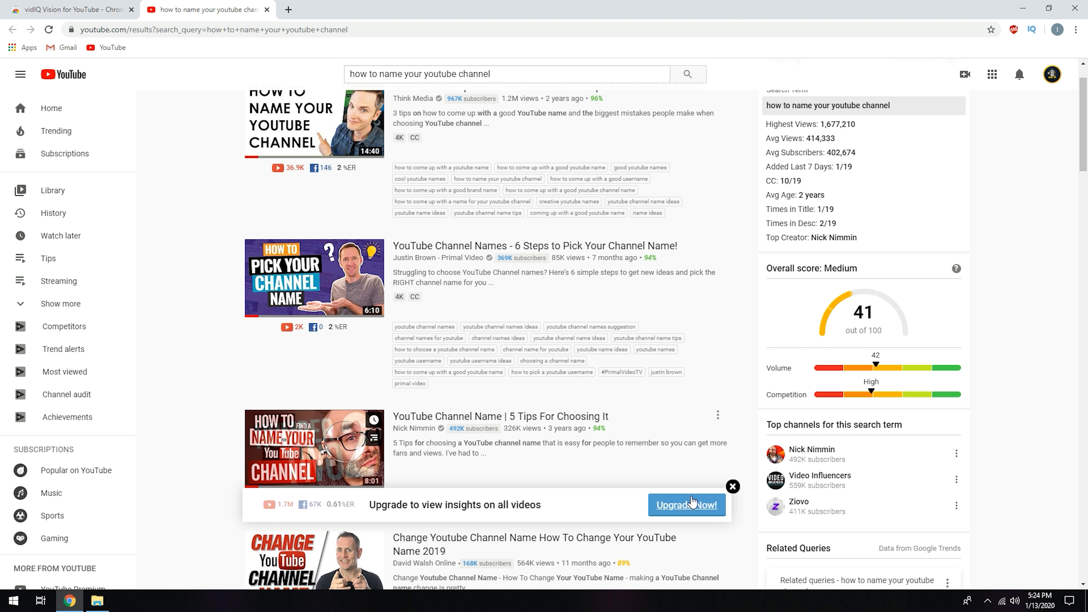
{"action": "left_click", "coordinate": [48, 29]}
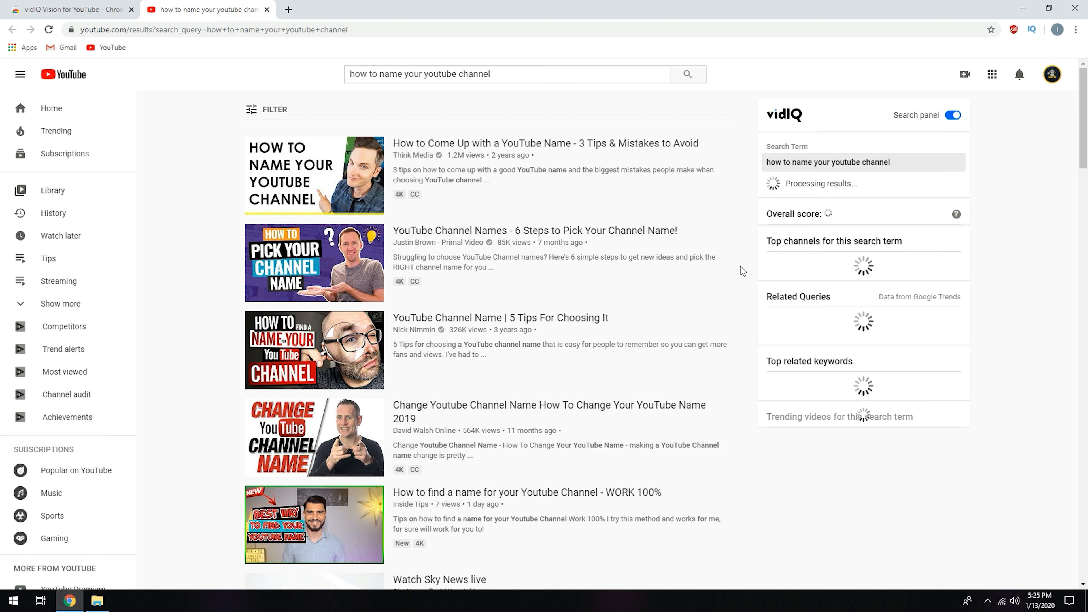
{"action": "scroll", "coordinate": [739, 266], "scroll_direction": "down", "scroll_amount": 5}
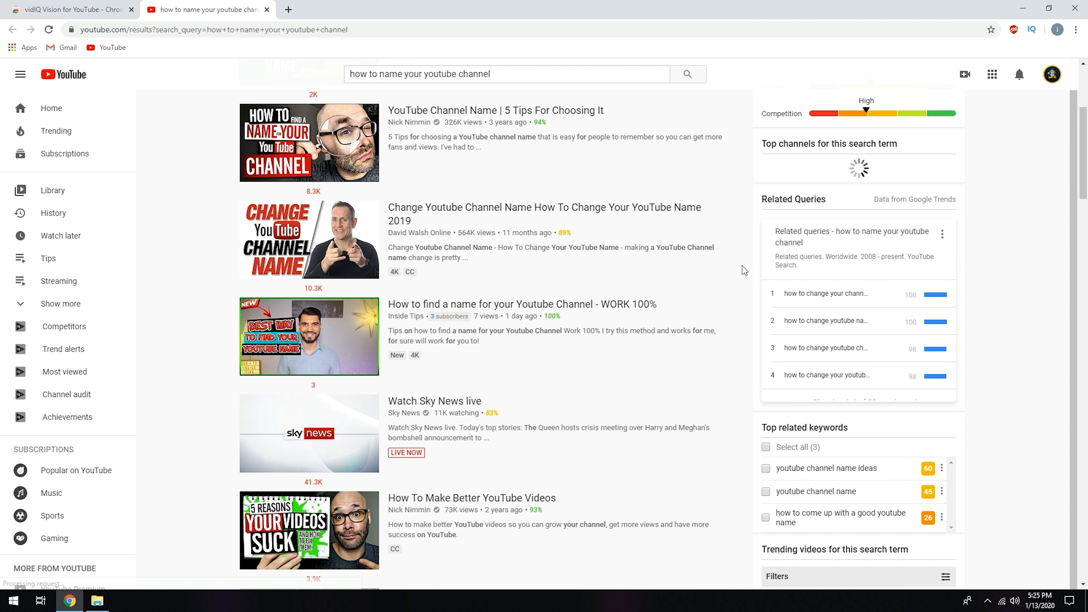
Step: Examine the YouTube search results for the vidIQ badge, video tags and keyword data provided by the modified extension
{"action": "scroll", "coordinate": [742, 265], "scroll_direction": "down", "scroll_amount": 6}
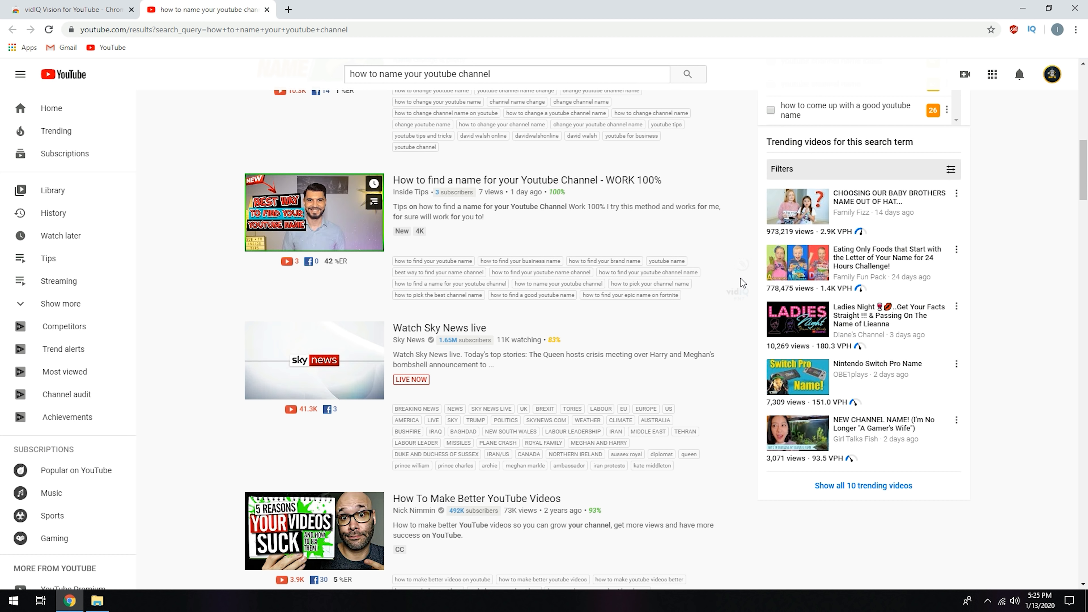
{"action": "mouse_move", "coordinate": [737, 299]}
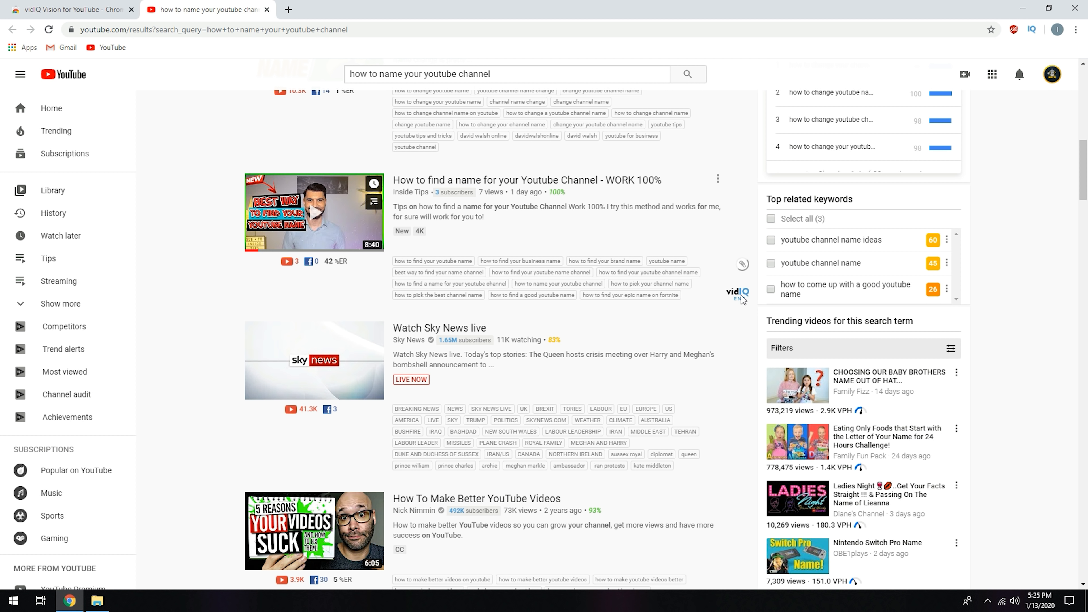
{"action": "scroll", "coordinate": [754, 300], "scroll_direction": "up", "scroll_amount": 3}
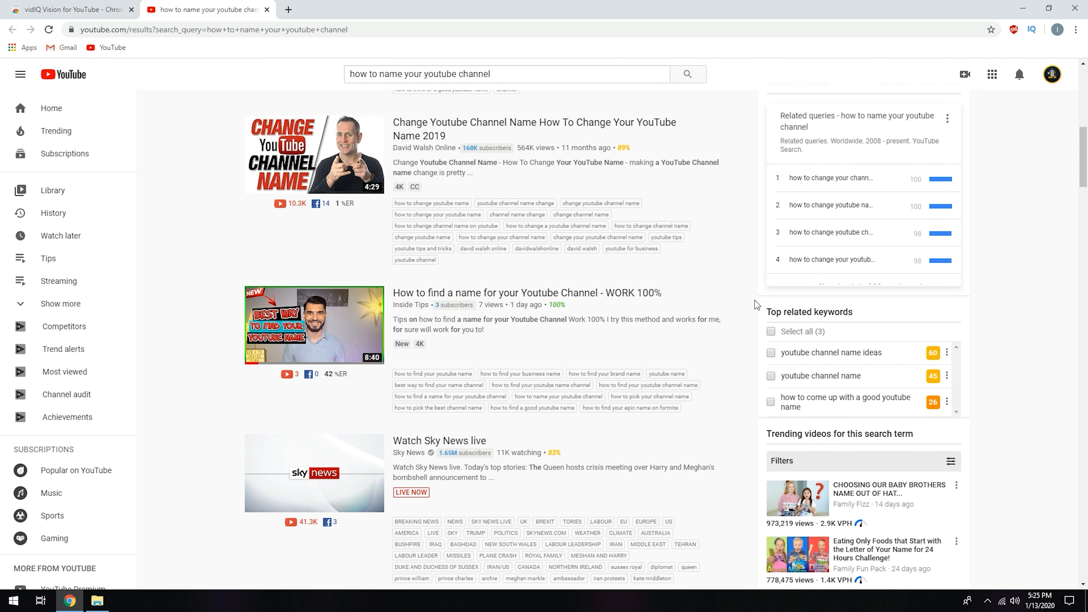
{"action": "scroll", "coordinate": [754, 300], "scroll_direction": "down", "scroll_amount": 5}
{"action": "scroll", "coordinate": [754, 304], "scroll_direction": "up", "scroll_amount": 2}
{"action": "scroll", "coordinate": [755, 305], "scroll_direction": "up", "scroll_amount": 10}
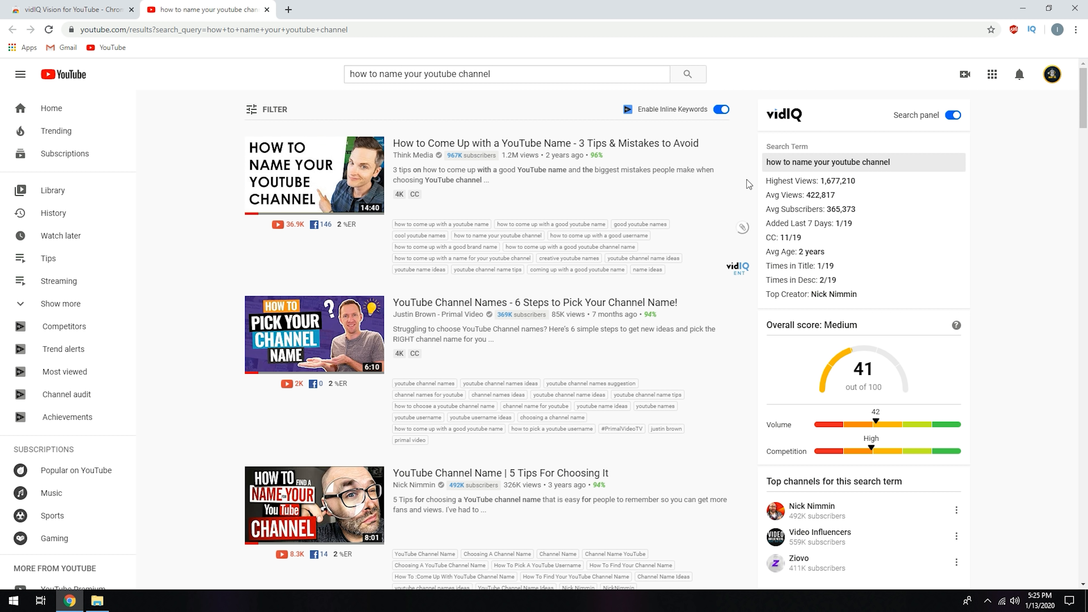
Step: Close the browser and the remaining File Explorer window, refresh the desktop, and launch Google Chrome again
{"action": "left_click", "coordinate": [1076, 13]}
{"action": "left_click", "coordinate": [868, 61]}
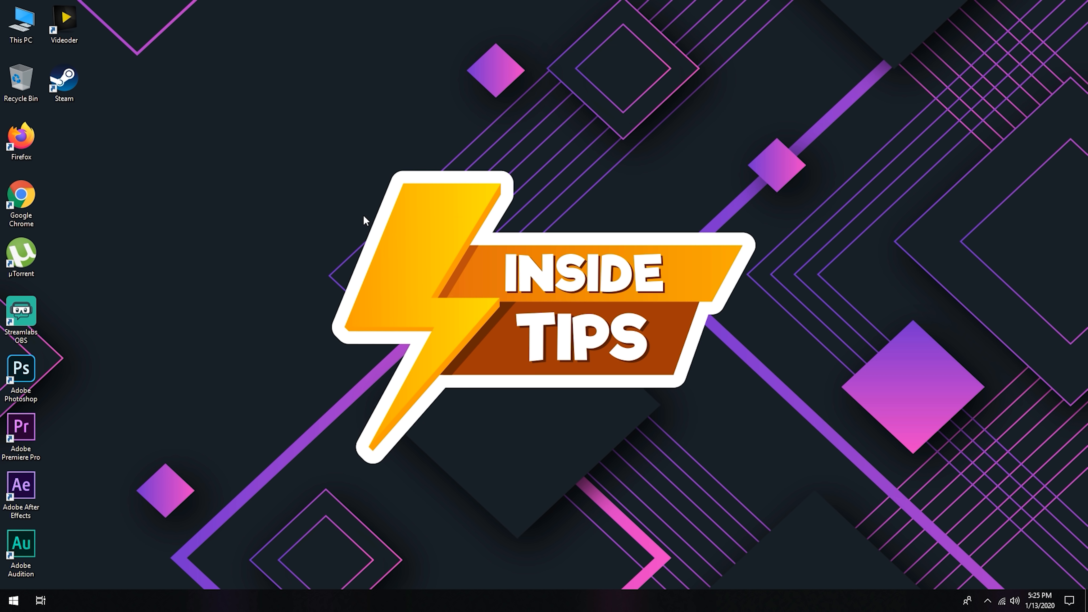
{"action": "right_click", "coordinate": [362, 214]}
{"action": "left_click", "coordinate": [409, 251]}
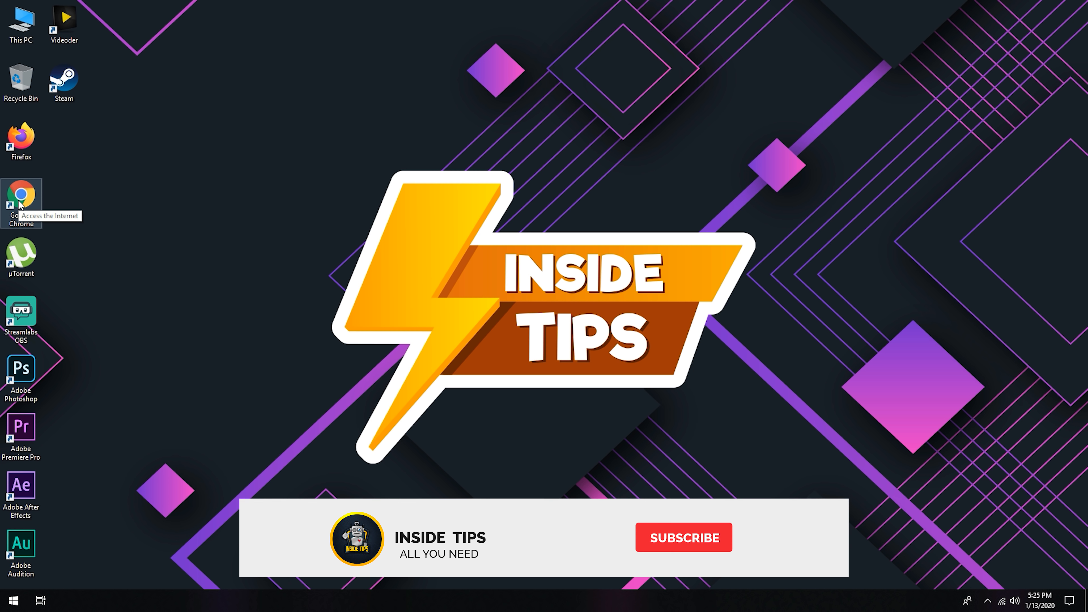
{"action": "double_click", "coordinate": [24, 208]}
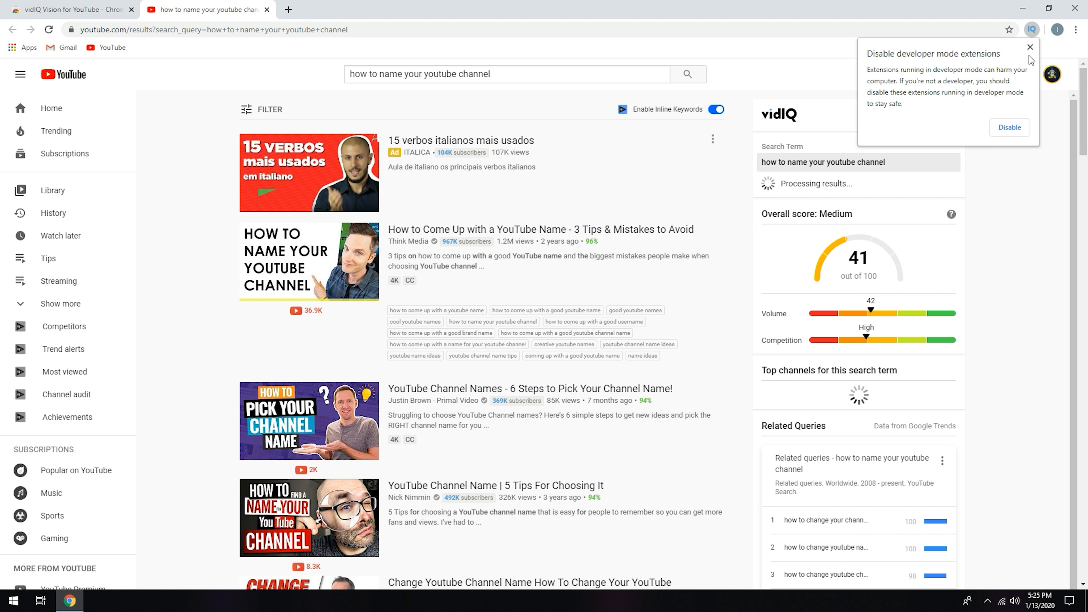
Step: Open the Extensions page from Chrome's settings, dismiss the developer mode extensions warning, and turn Developer mode off
{"action": "left_click", "coordinate": [1076, 30]}
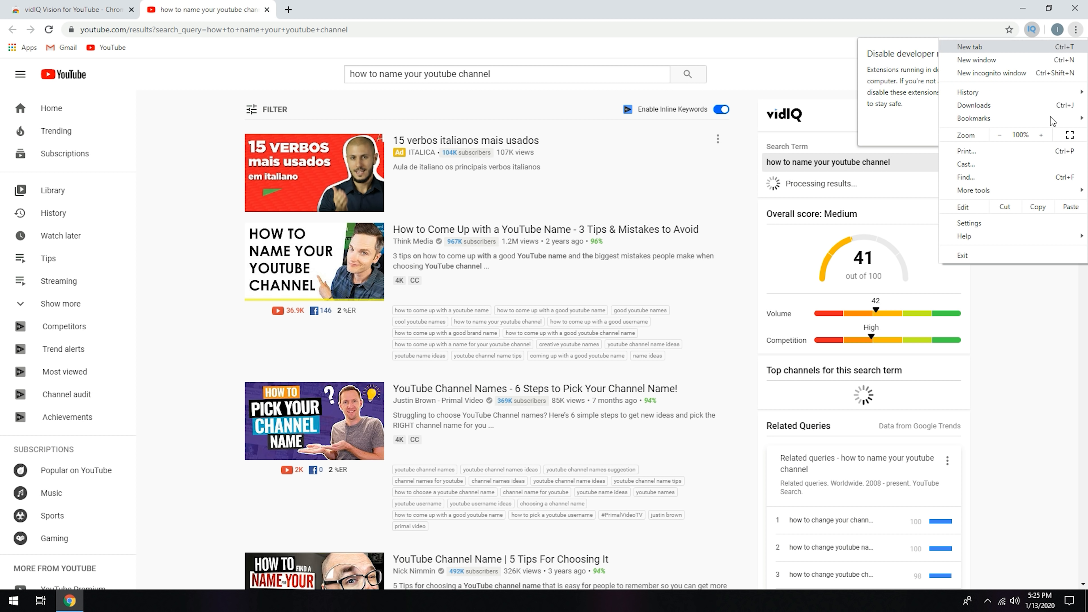
{"action": "left_click", "coordinate": [977, 222]}
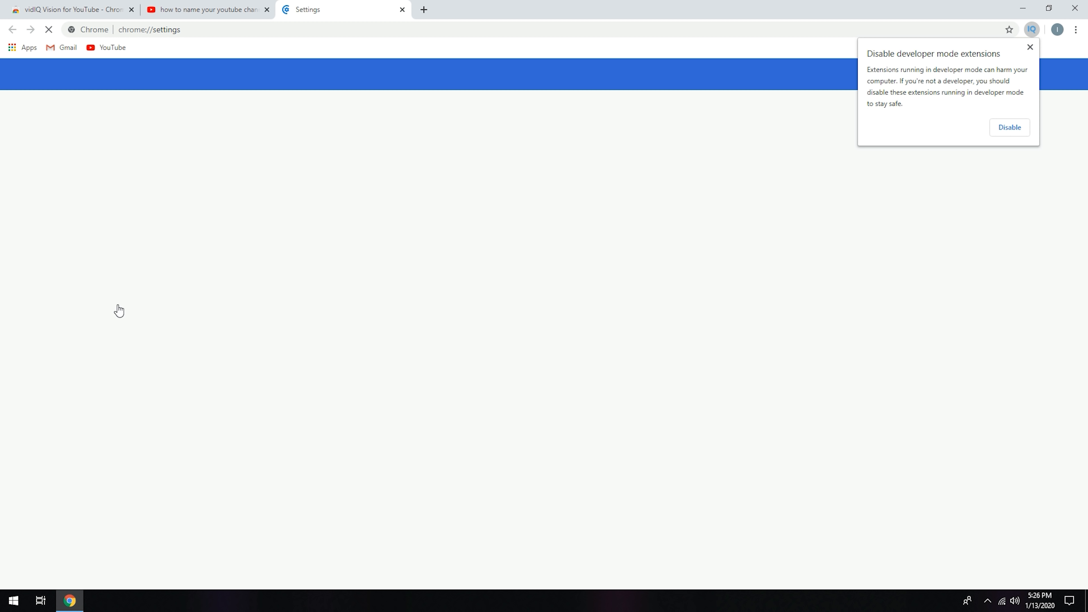
{"action": "left_click", "coordinate": [35, 281]}
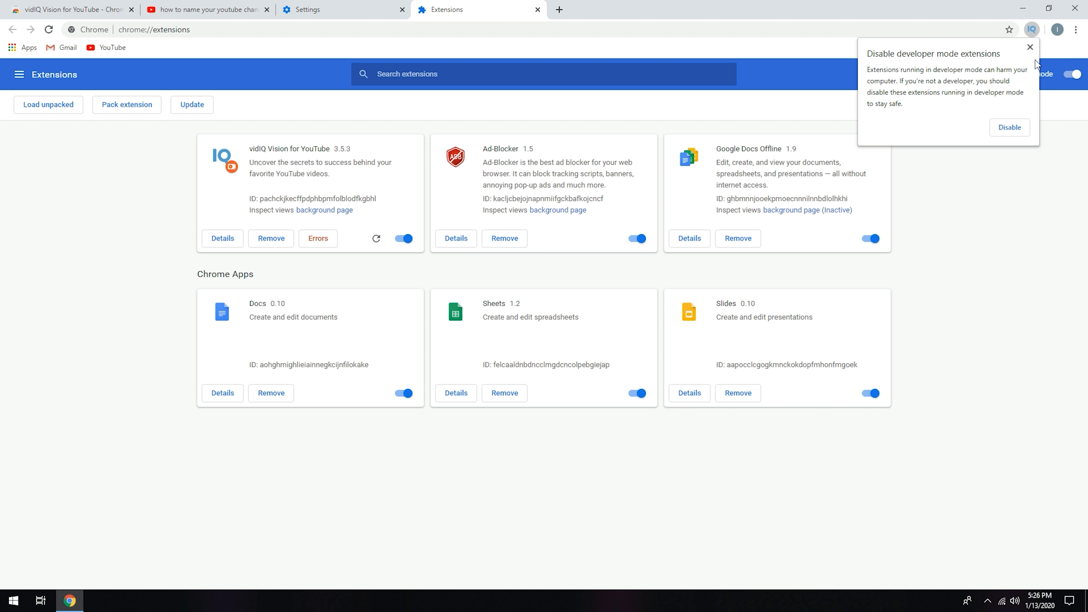
{"action": "left_click", "coordinate": [1030, 47]}
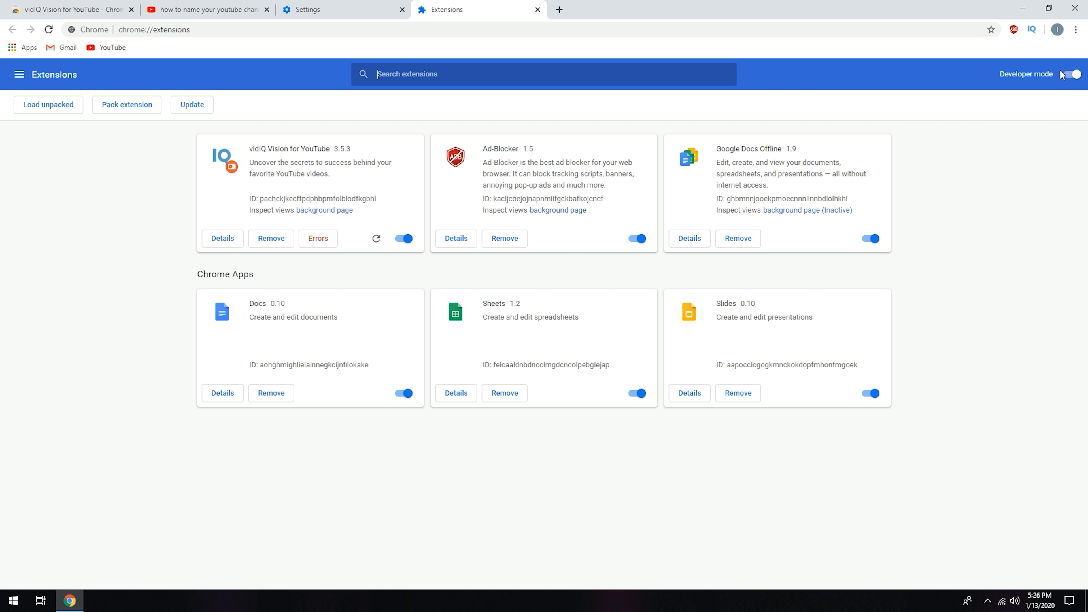
{"action": "left_click", "coordinate": [1072, 76]}
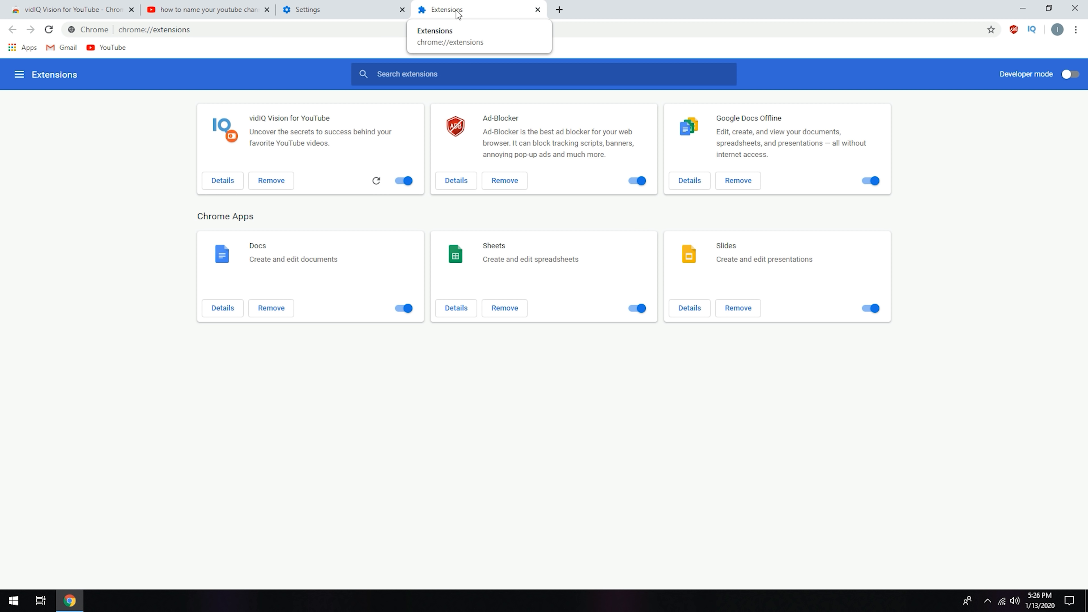
Step: Check the vidIQ badge and keyword data in the YouTube search results with Developer mode off
{"action": "left_click", "coordinate": [230, 15]}
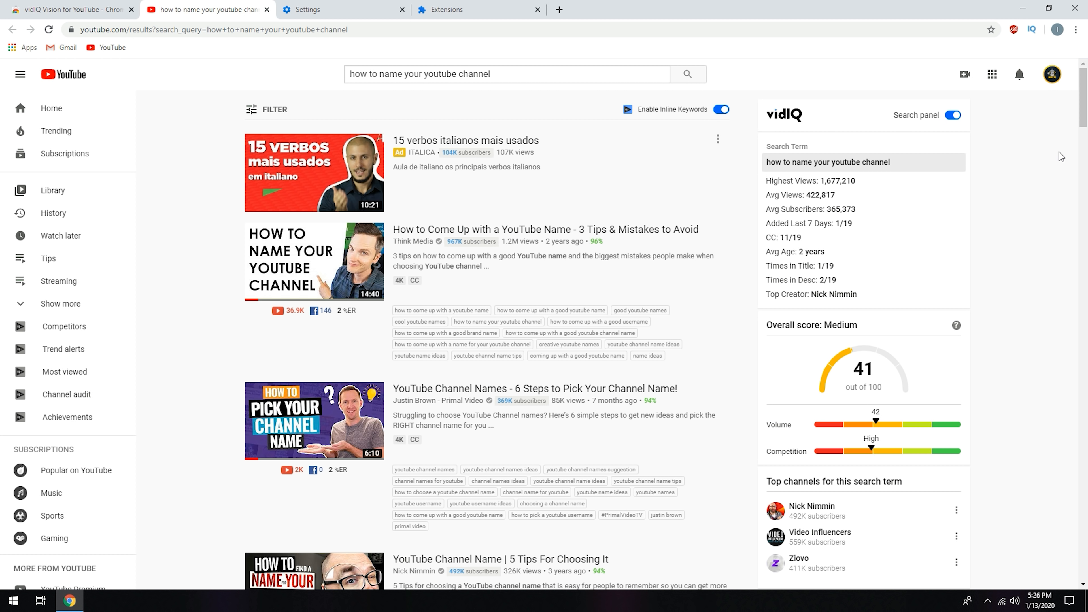
{"action": "scroll", "coordinate": [748, 252], "scroll_direction": "down", "scroll_amount": 12}
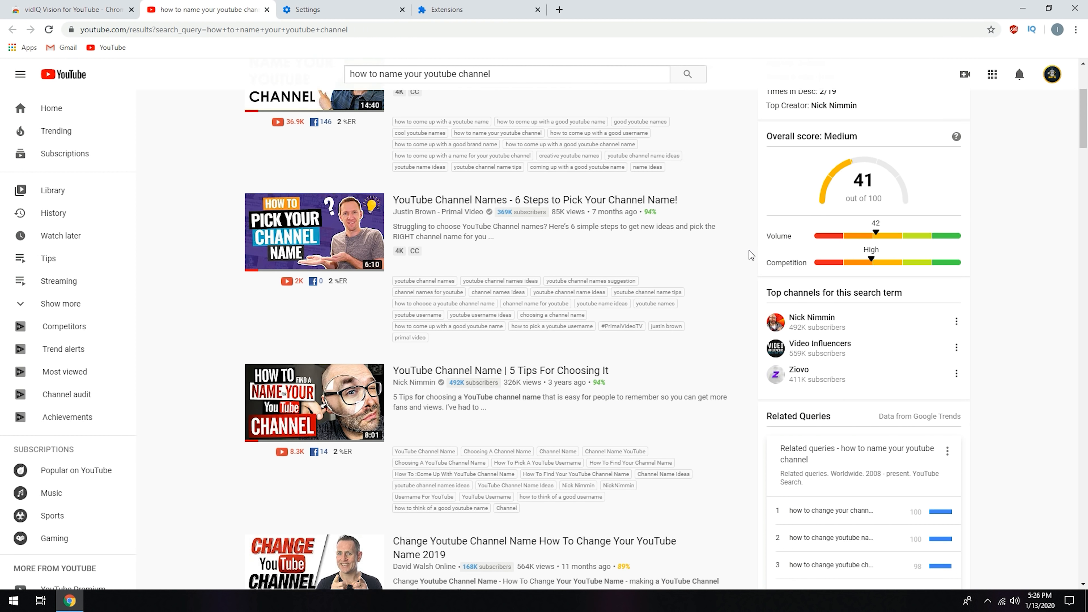
{"action": "scroll", "coordinate": [749, 252], "scroll_direction": "down", "scroll_amount": 5}
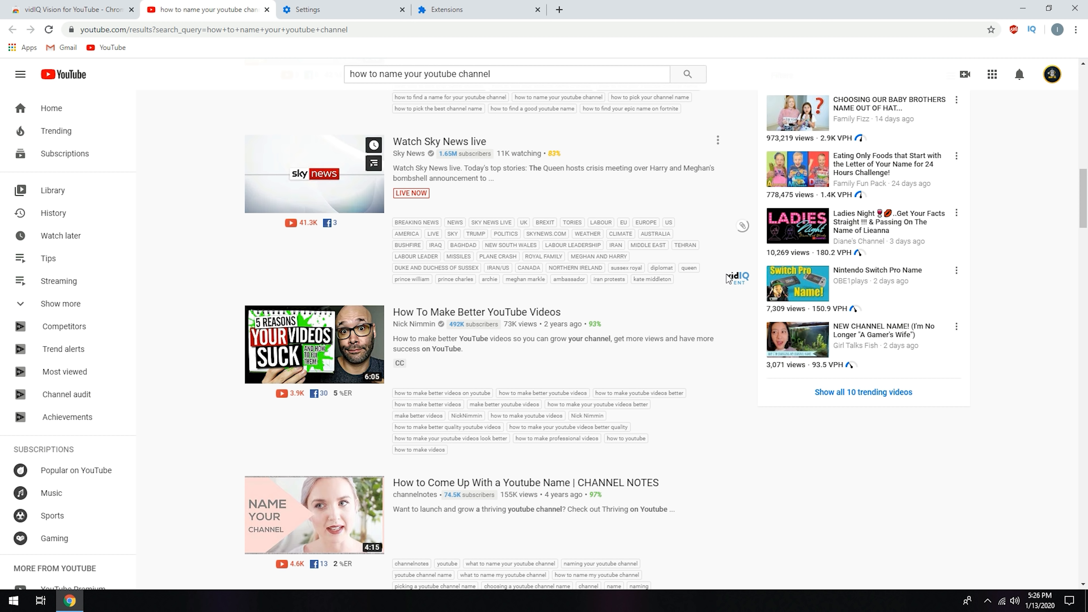
{"action": "scroll", "coordinate": [750, 278], "scroll_direction": "up", "scroll_amount": 15}
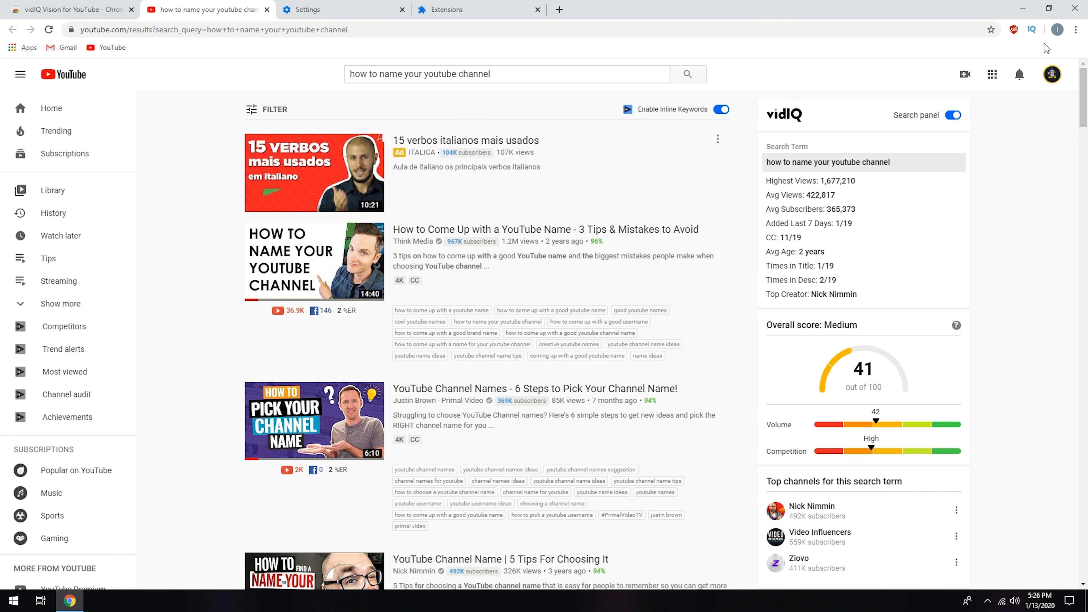
Step: Open the Extensions page again from Chrome's settings and turn Developer mode on
{"action": "left_click", "coordinate": [1075, 30]}
{"action": "left_click", "coordinate": [978, 223]}
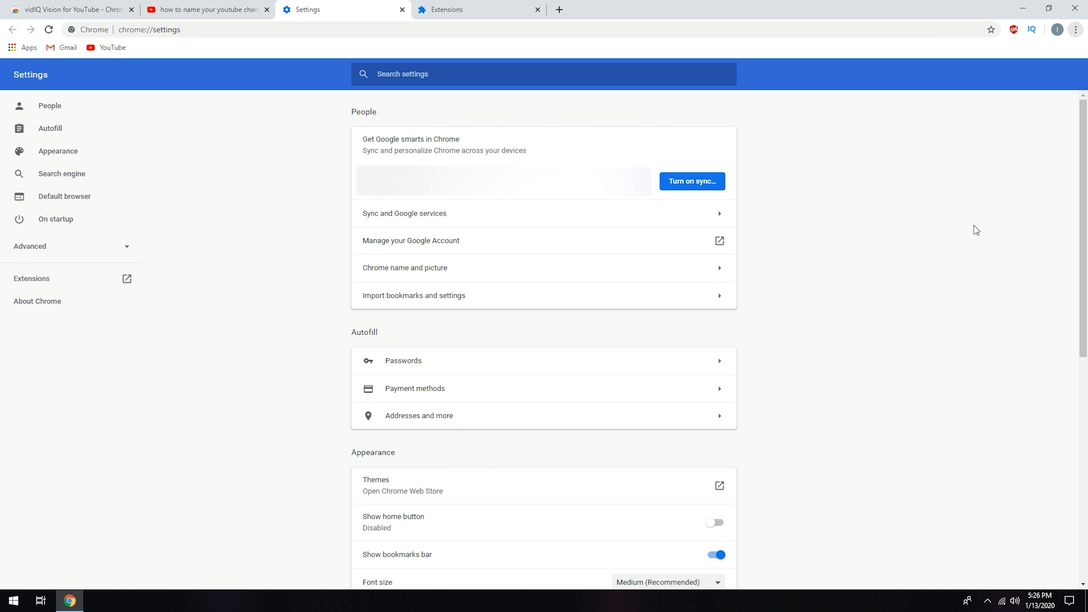
{"action": "left_click", "coordinate": [45, 284]}
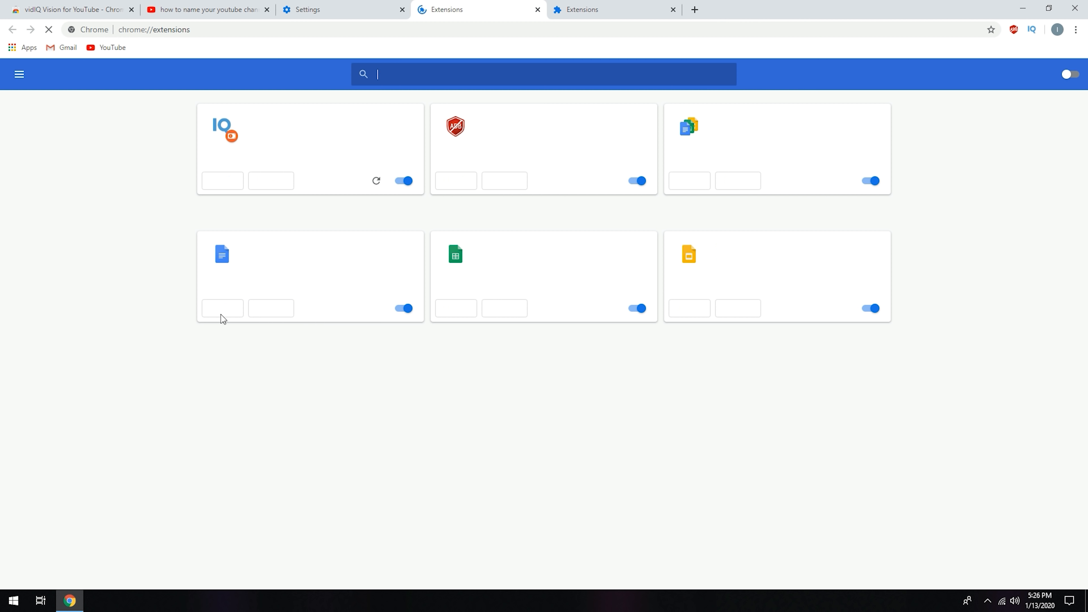
{"action": "left_click", "coordinate": [1069, 76]}
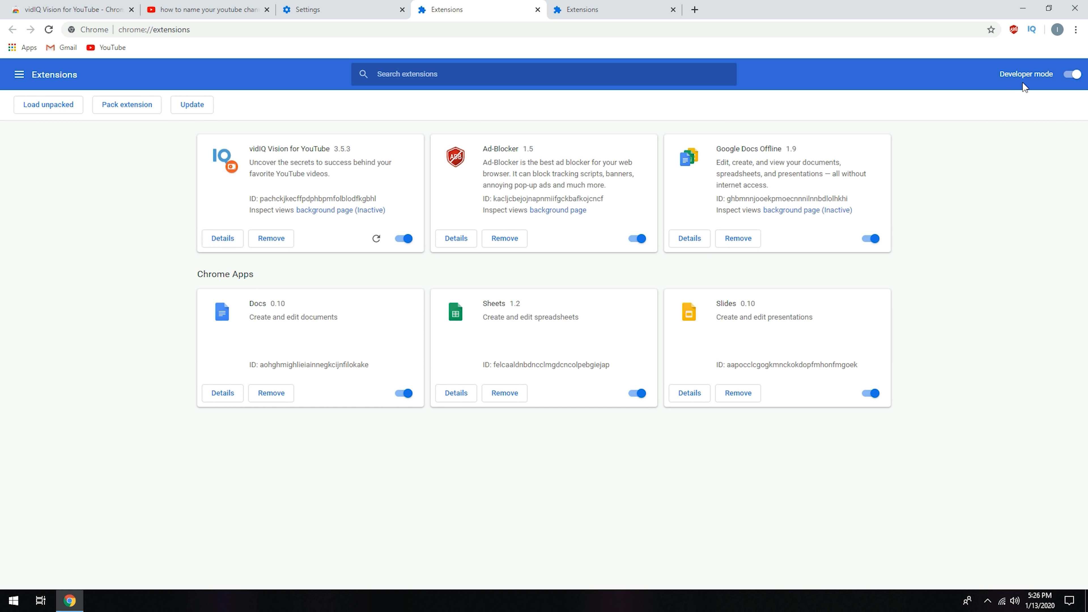
Step: Start loading an unpacked extension and browse through Users on drive C to the InsideTips profile's AppData folder
{"action": "left_click", "coordinate": [44, 106]}
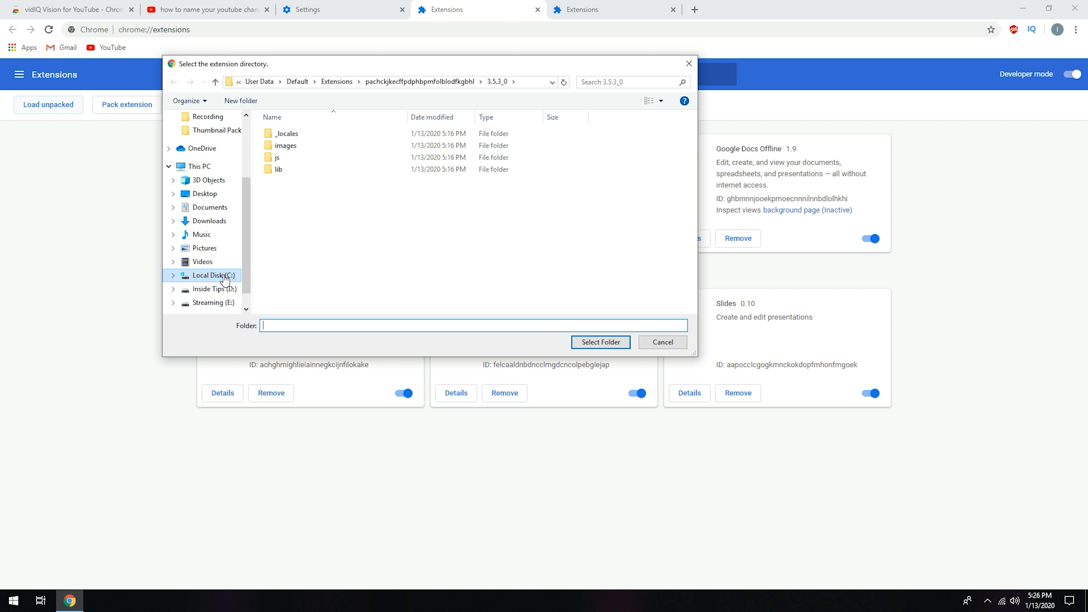
{"action": "left_click", "coordinate": [213, 275]}
{"action": "double_click", "coordinate": [288, 159]}
{"action": "double_click", "coordinate": [292, 132]}
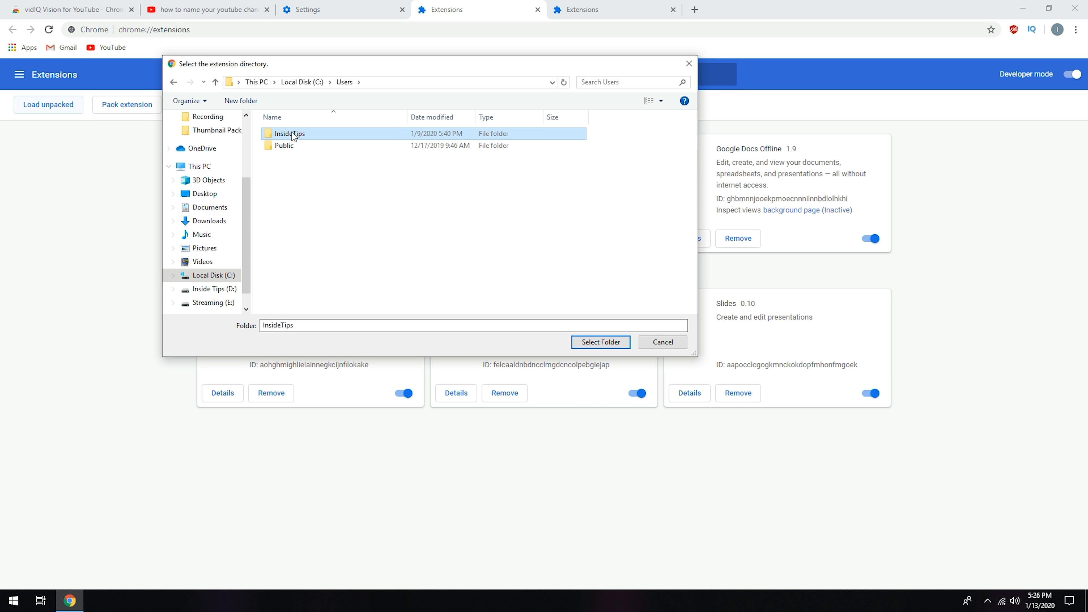
{"action": "left_click", "coordinate": [428, 81]}
{"action": "left_click", "coordinate": [428, 80]}
{"action": "type", "text": "\\Users\\InsideTips\\"}
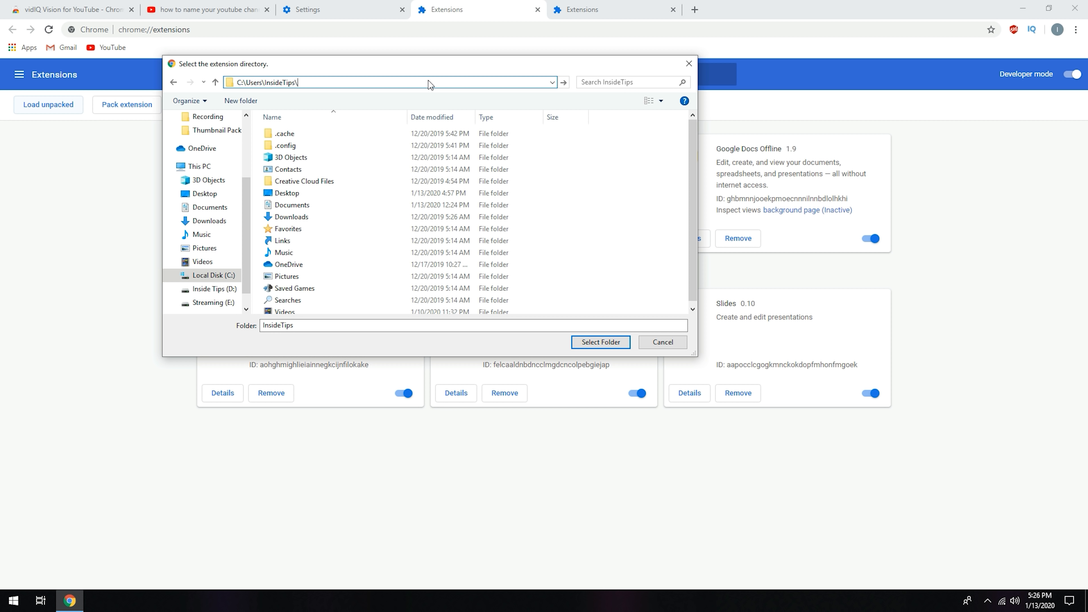
{"action": "type", "text": "appdata"}
{"action": "key", "text": "Return"}
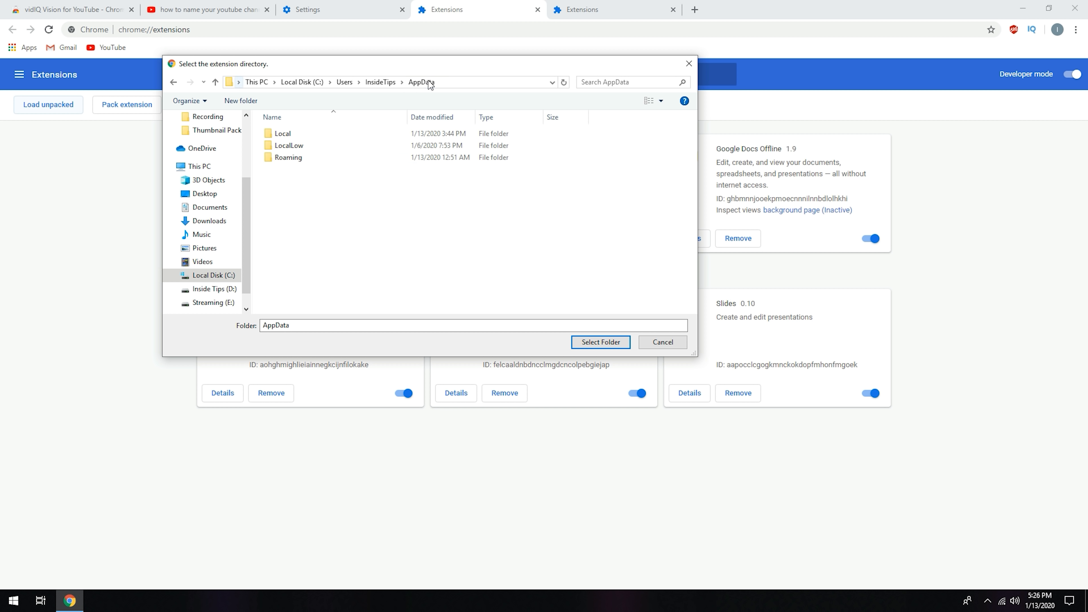
Step: Browse from AppData to the Local\Google\Chrome\User Data\Default\Extensions folder in the extension directory dialog
{"action": "double_click", "coordinate": [285, 133]}
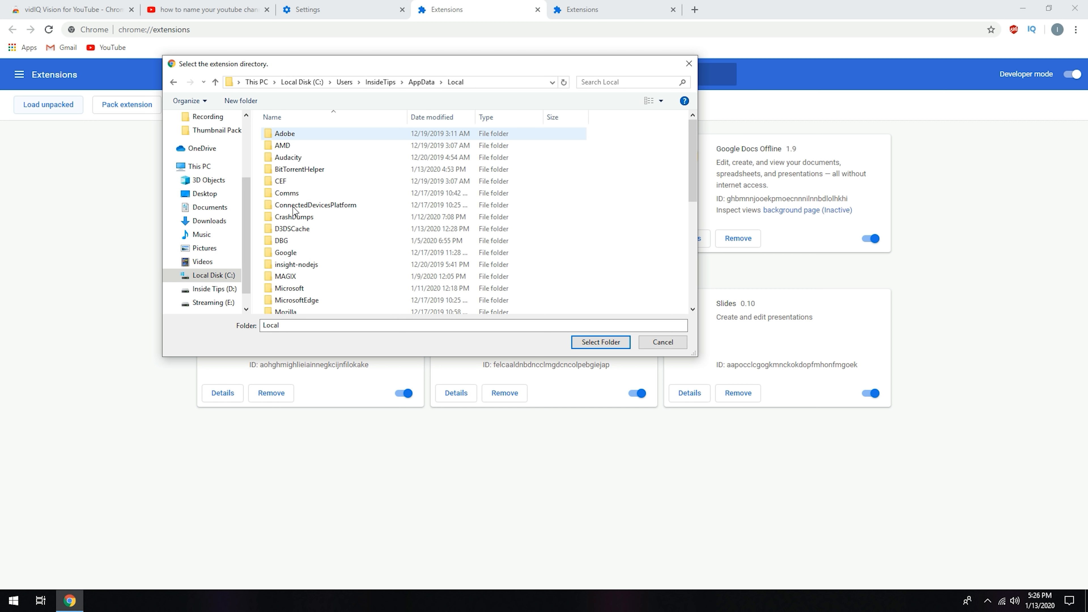
{"action": "double_click", "coordinate": [285, 253]}
{"action": "double_click", "coordinate": [288, 134]}
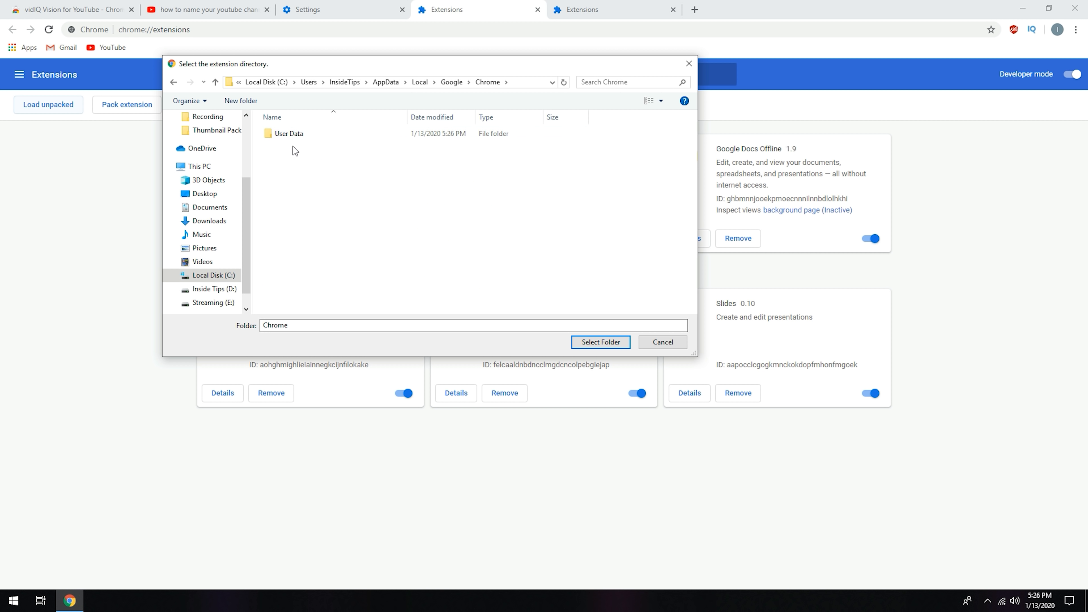
{"action": "double_click", "coordinate": [293, 132]}
{"action": "left_click", "coordinate": [293, 170]}
{"action": "double_click", "coordinate": [292, 171]}
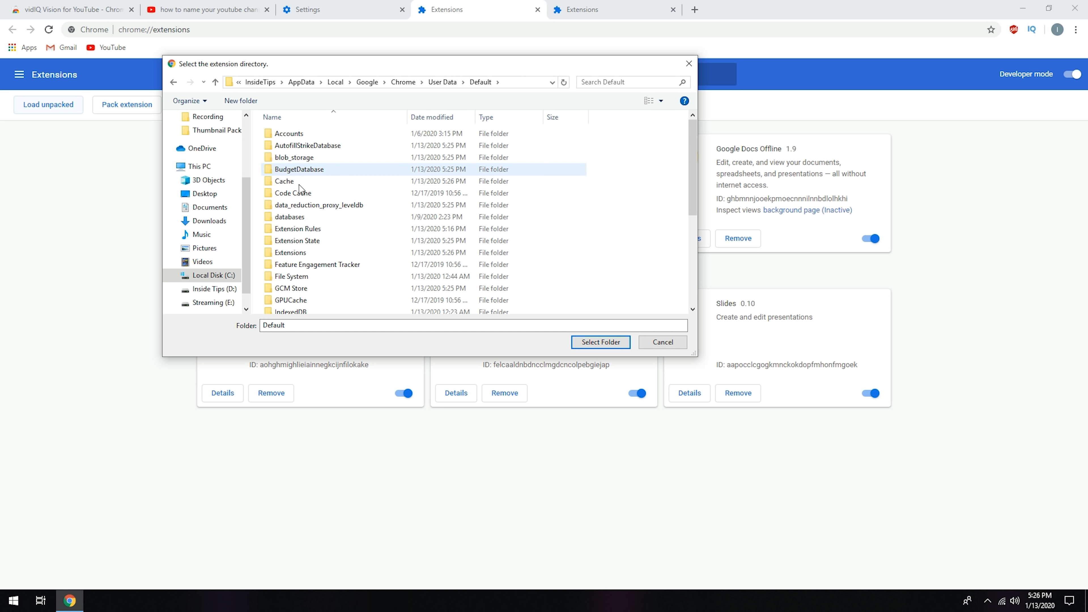
{"action": "double_click", "coordinate": [291, 254]}
{"action": "left_click", "coordinate": [411, 229]}
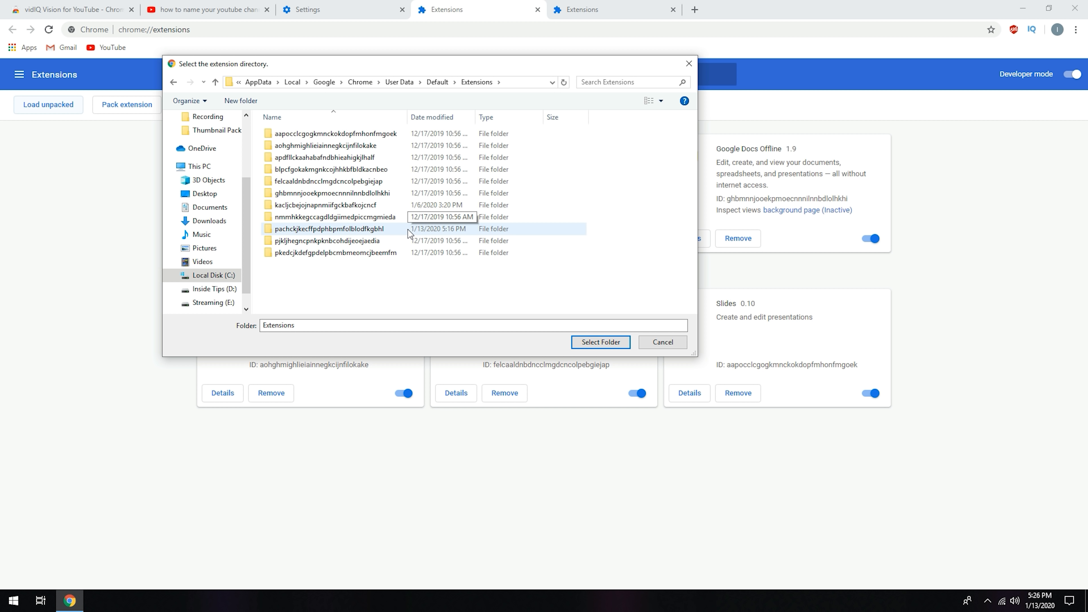
Step: Select the 3.5.3_0 folder inside pachckjkecffpdphbpmfolblodfkgbhl, cancel the extension directory selection, and minimize the browser
{"action": "double_click", "coordinate": [349, 229]}
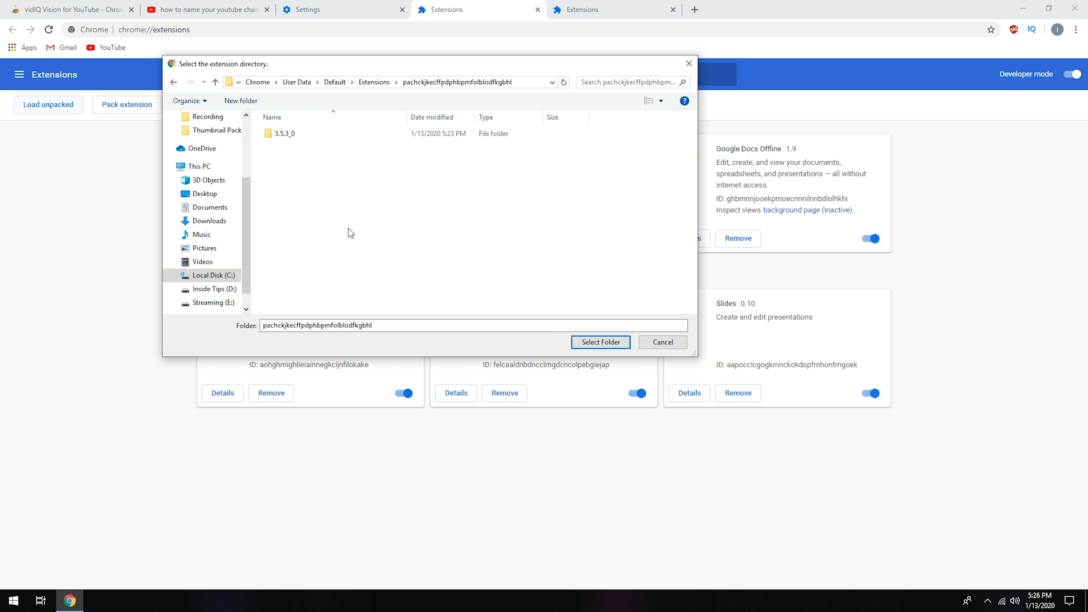
{"action": "left_click", "coordinate": [287, 135]}
{"action": "left_click_drag", "start_coordinate": [448, 66], "coordinate": [712, 137]}
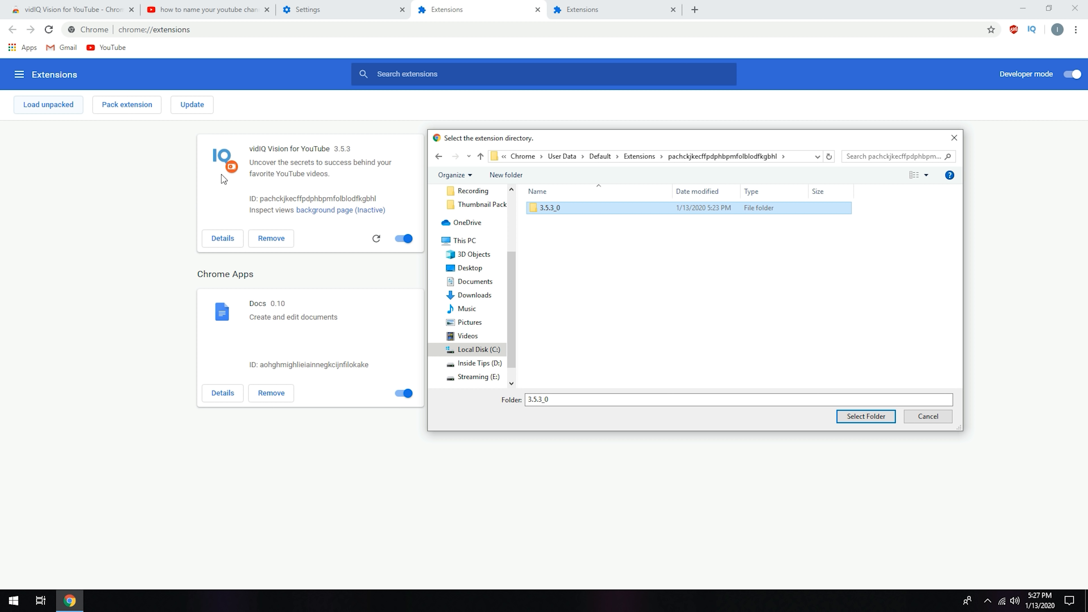
{"action": "left_click", "coordinate": [949, 418]}
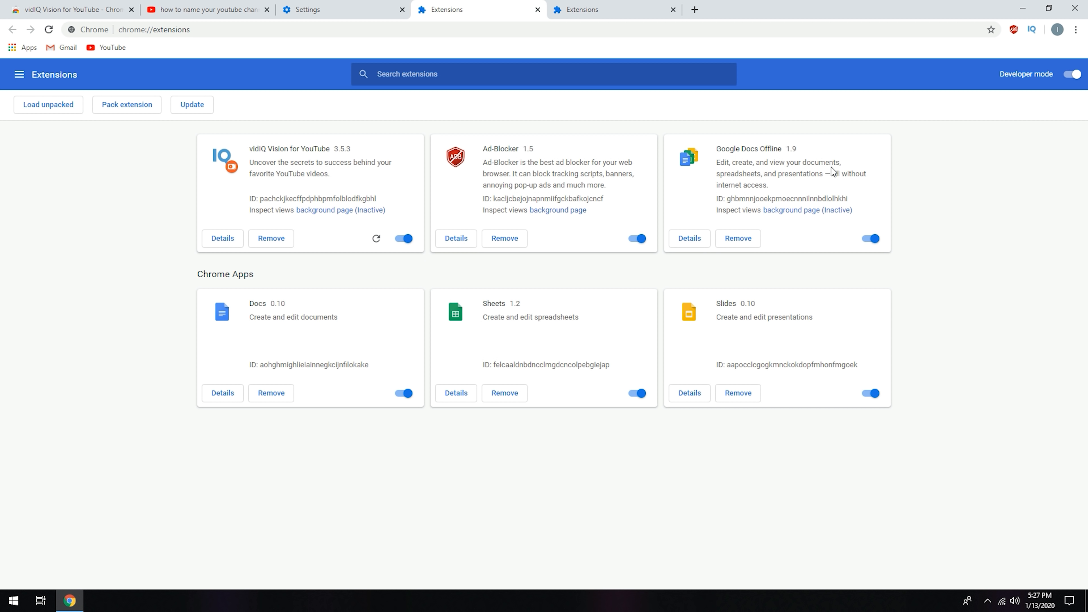
{"action": "left_click", "coordinate": [1022, 8]}
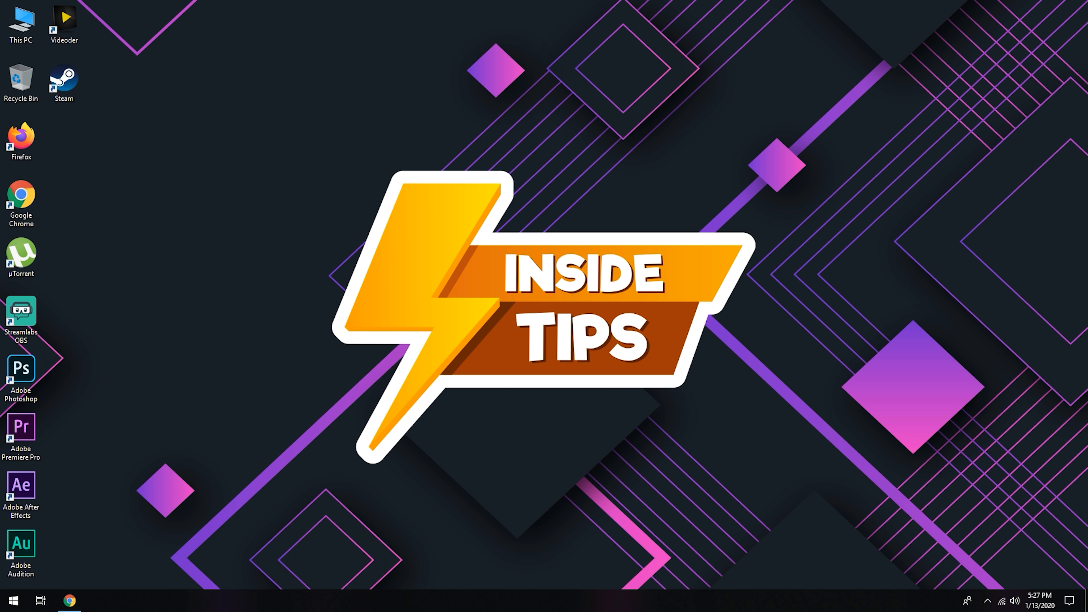